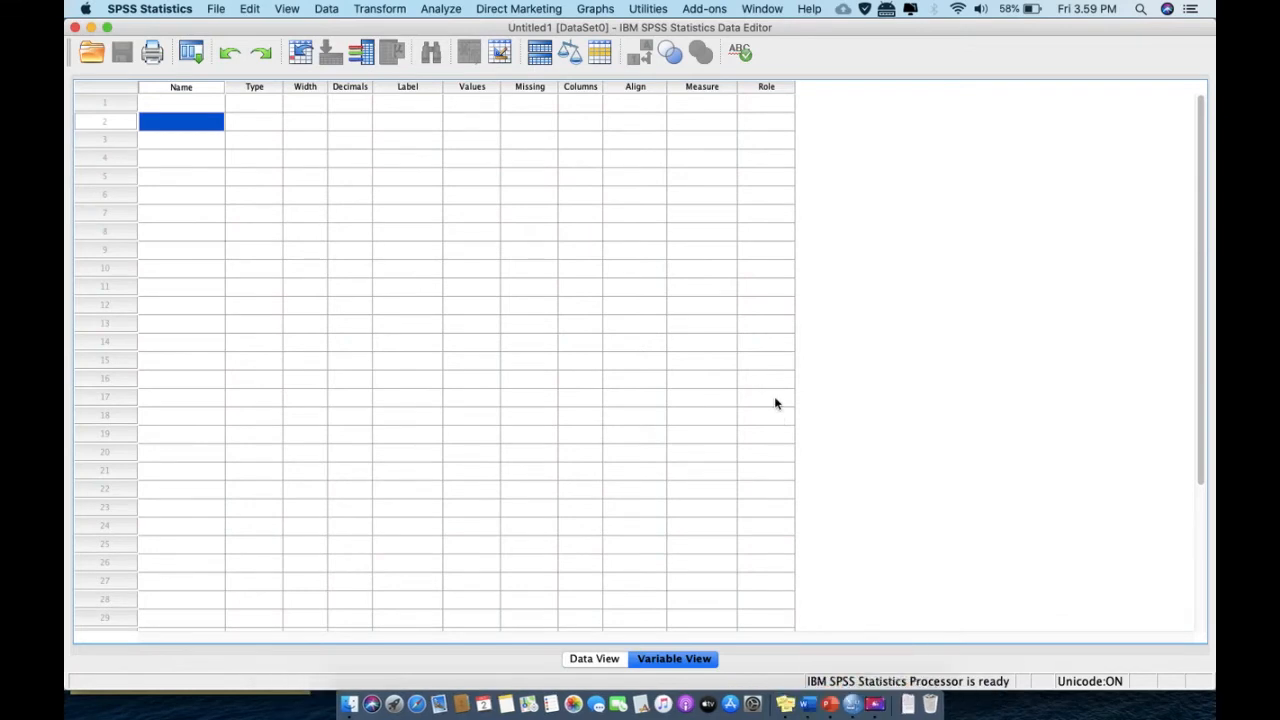
Step: Define the first variable in row 1 with the name SkornyeriPreIntervensi
left_click(194, 104)
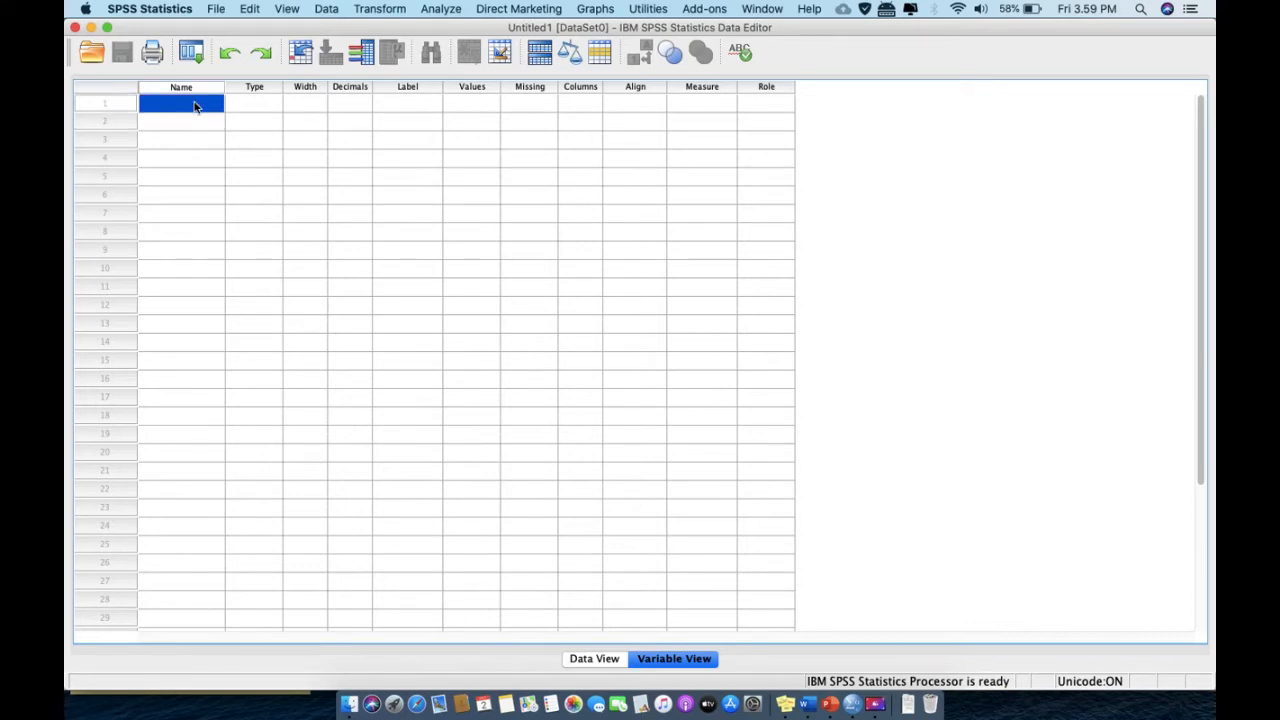
double_click(190, 103)
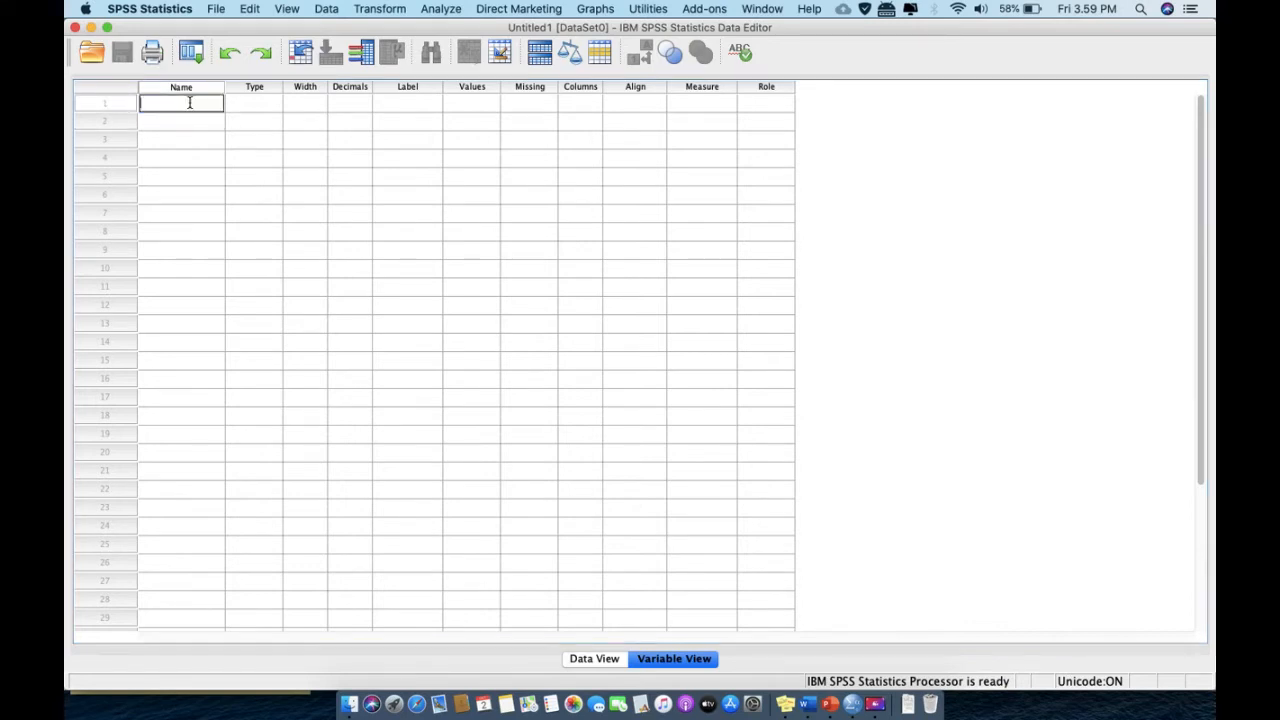
type("skornyeriPreIntervensi")
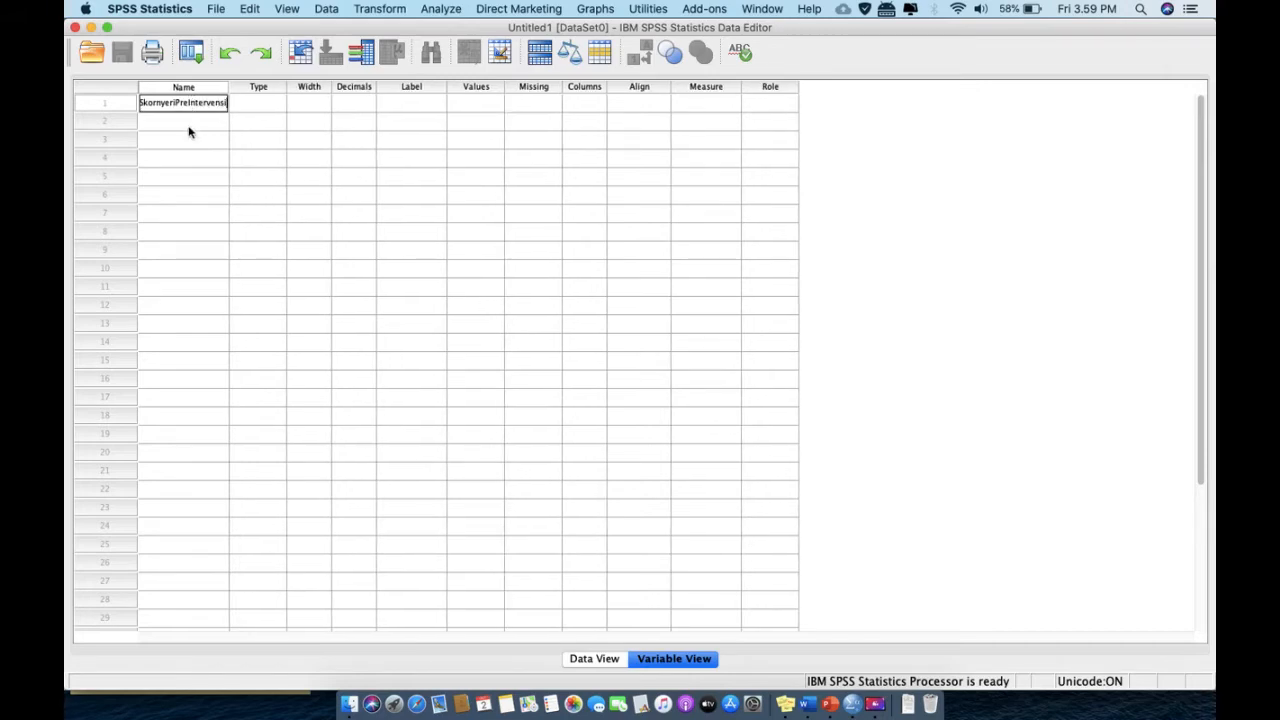
Step: Define a second variable in row 2 with the name SkorNyeriPostIntervensi
left_click(189, 125)
double_click(182, 124)
type("Skor")
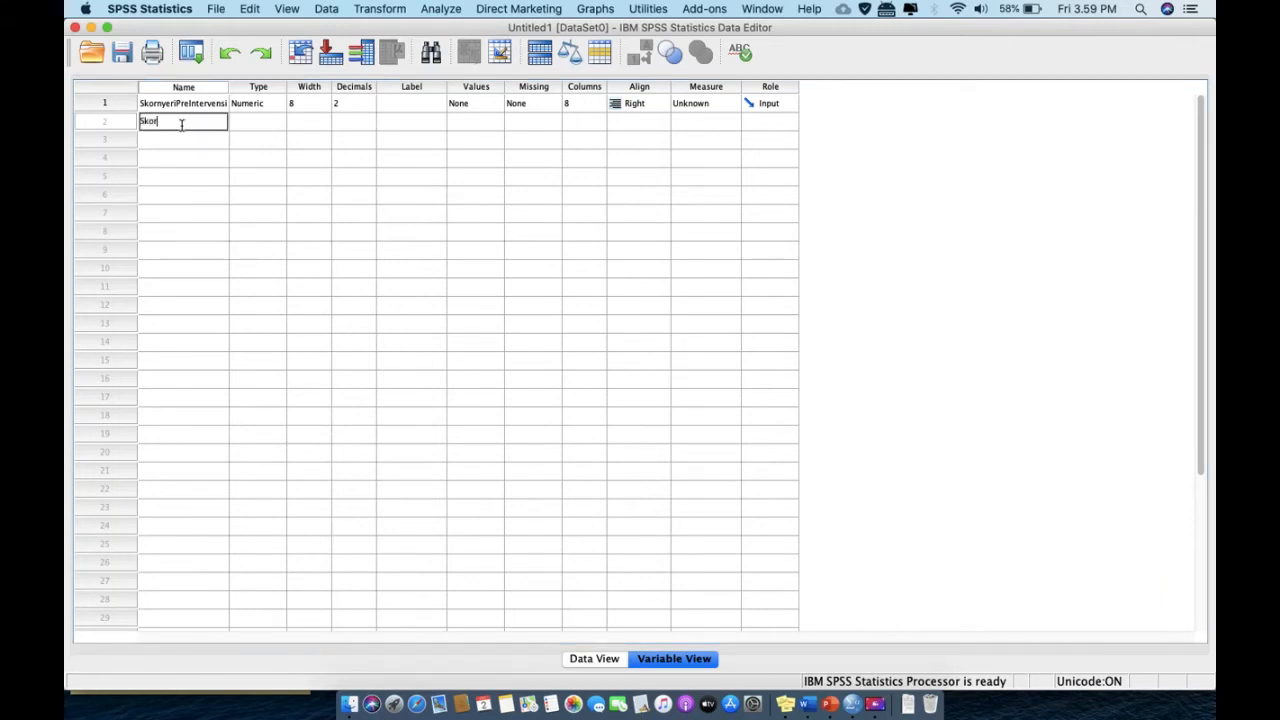
type("NyeriPostIntervensi")
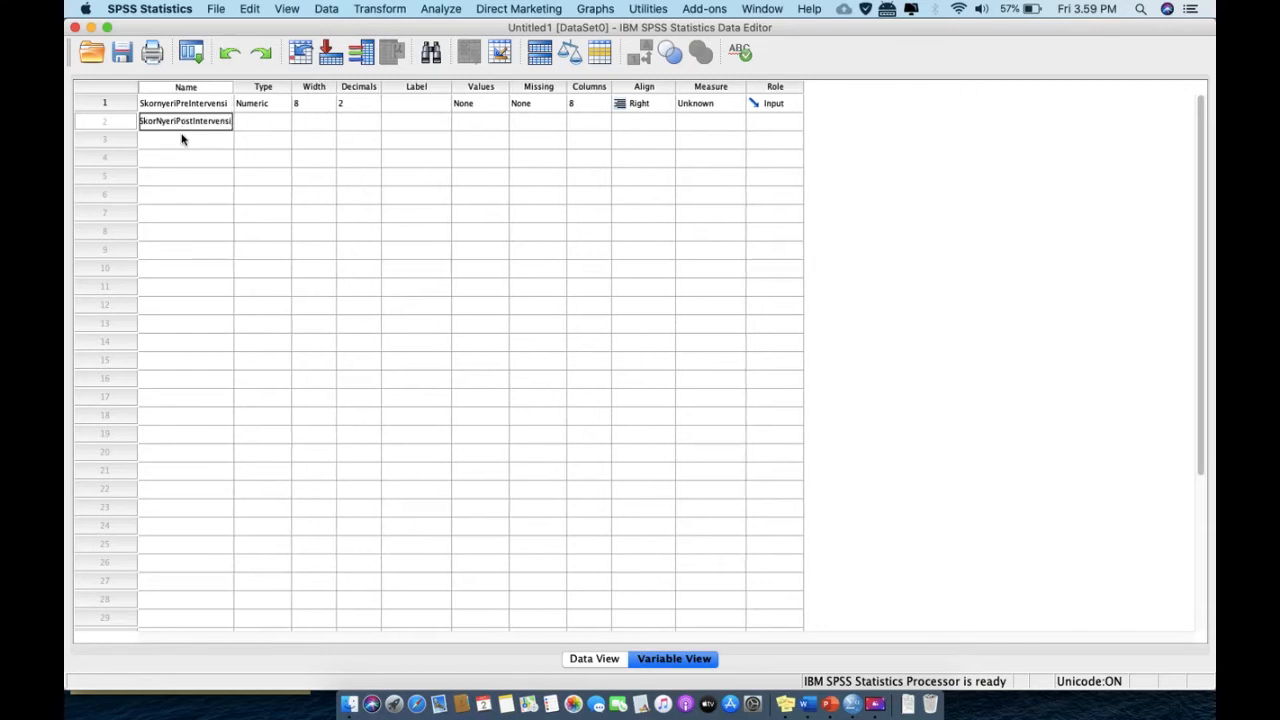
left_click(185, 145)
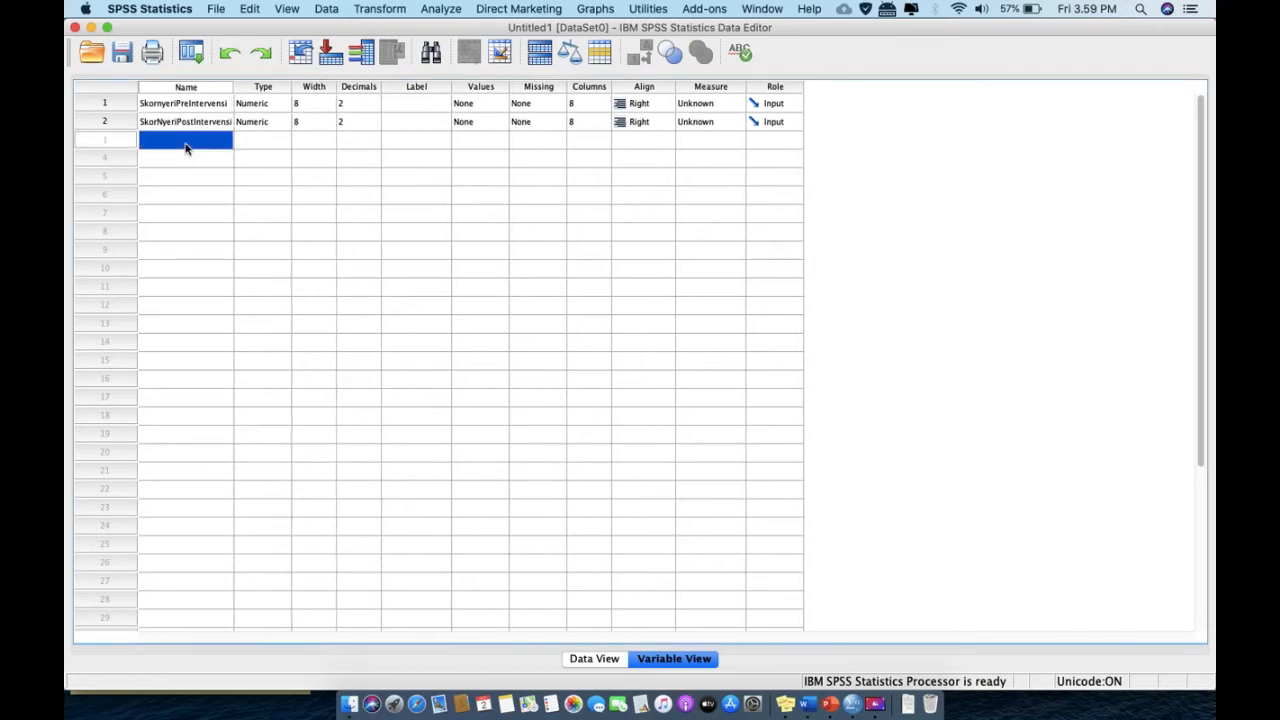
Step: Show the data grid, then switch to Word and copy the pre values of respondents R1 to R40 from Table 2
left_click(597, 660)
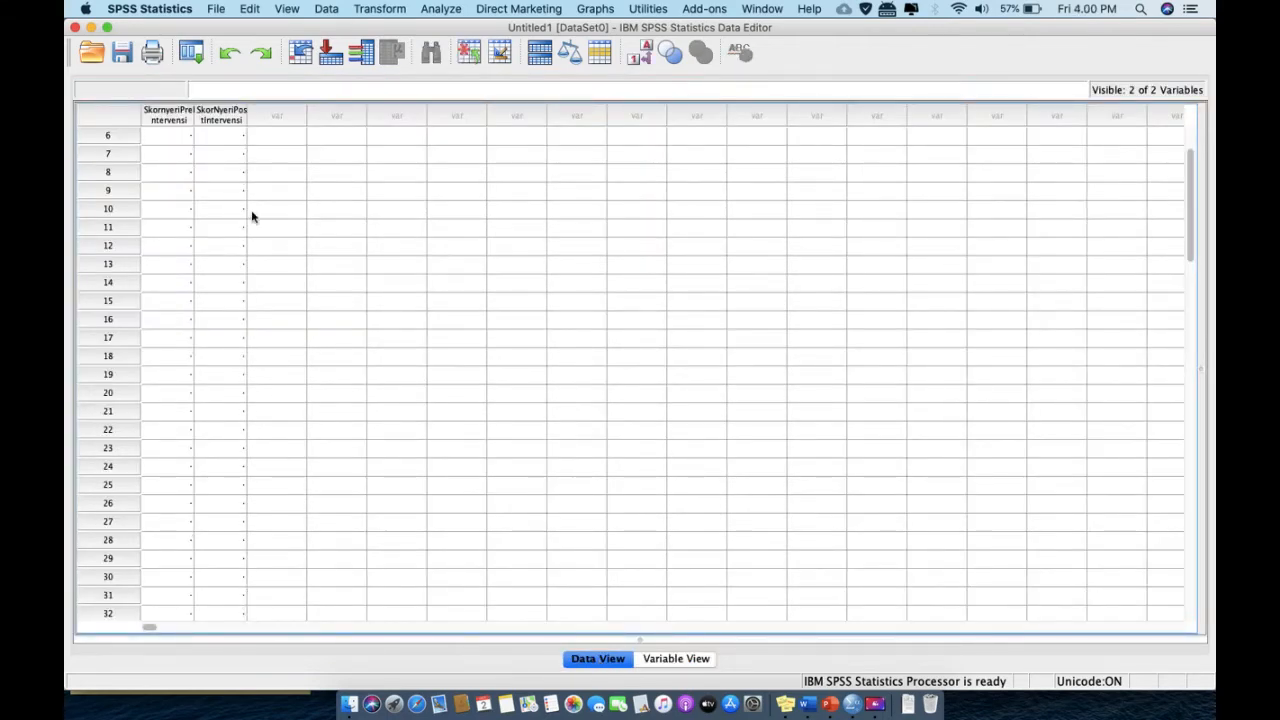
scroll(294, 255, "up", 3)
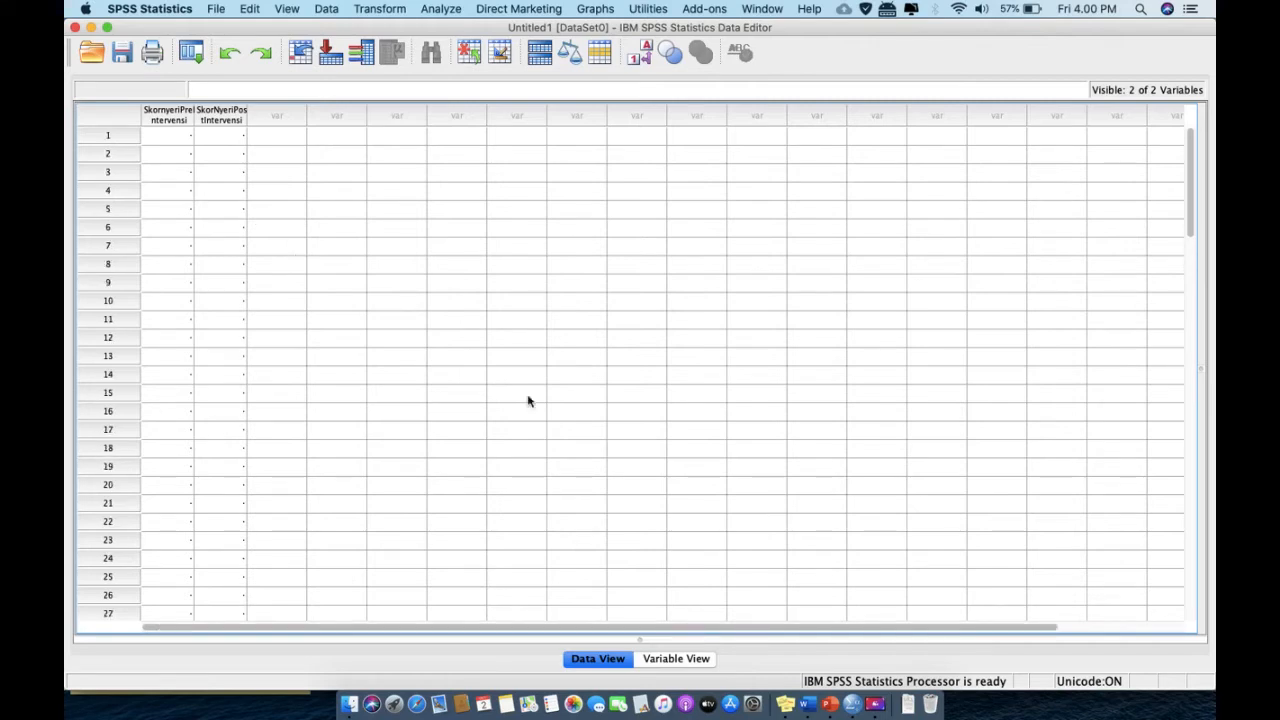
left_click(815, 708)
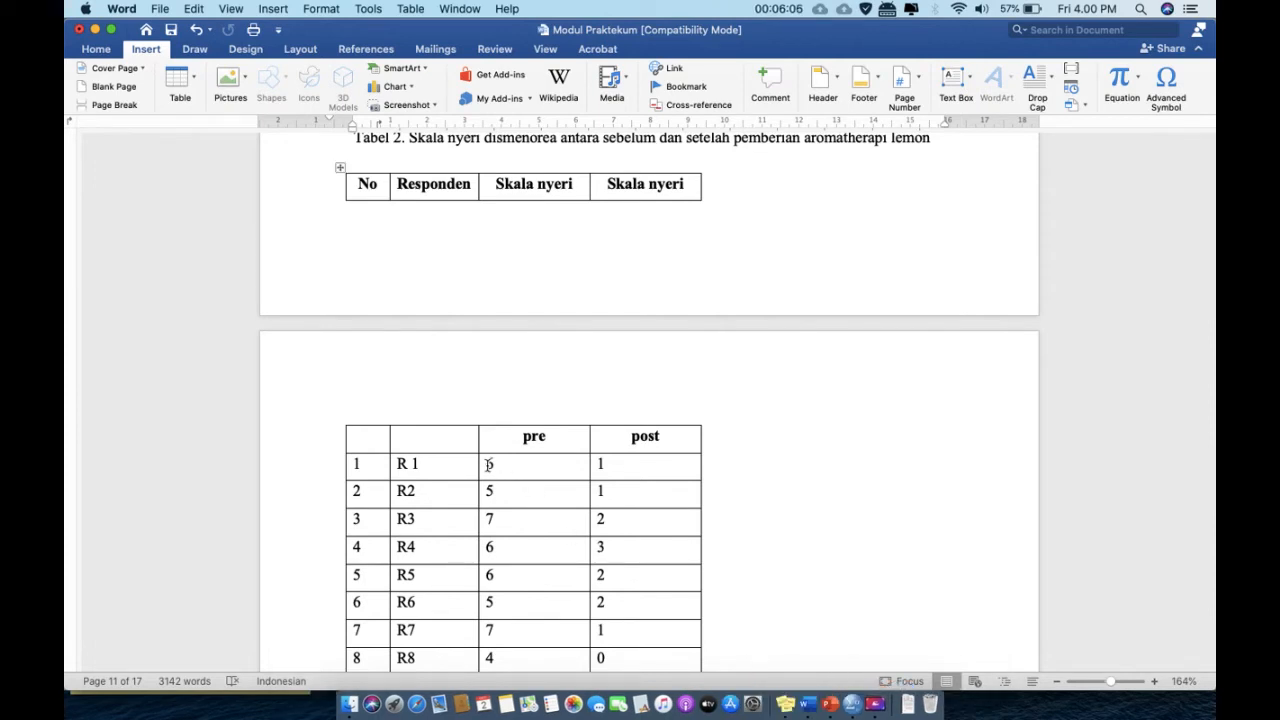
left_click_drag(489, 464, 514, 471)
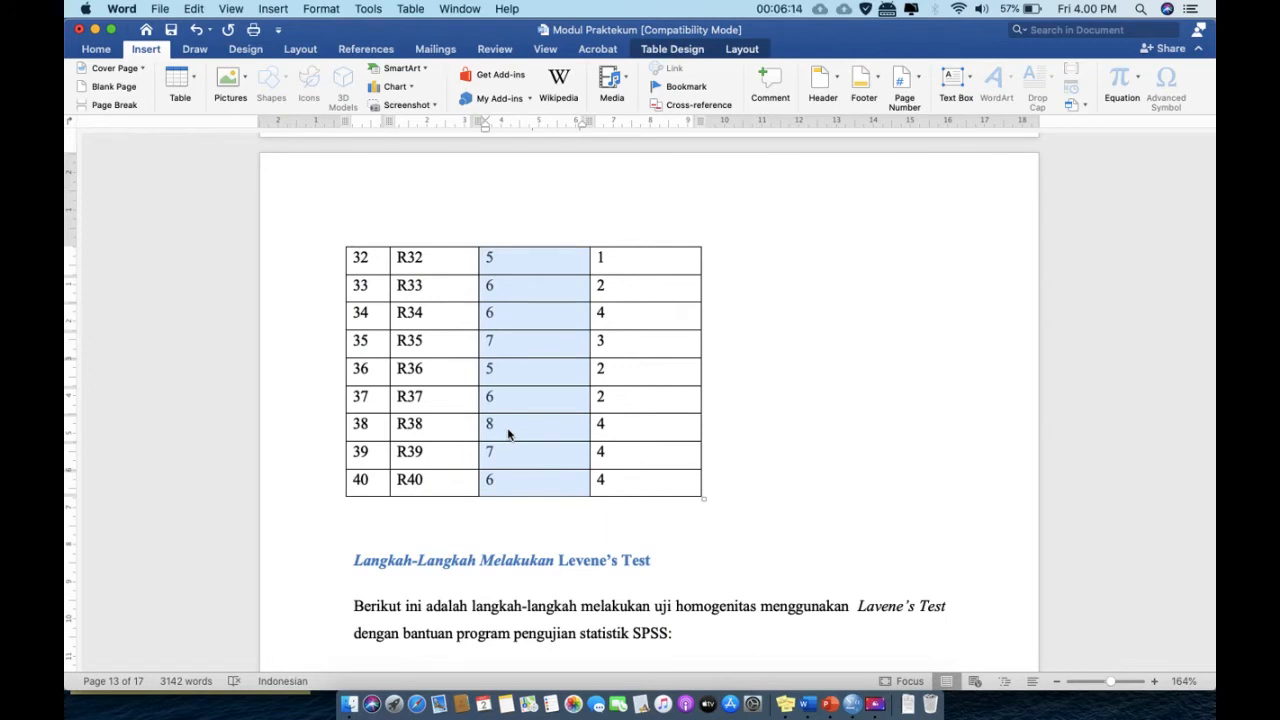
right_click(508, 433)
left_click(545, 456)
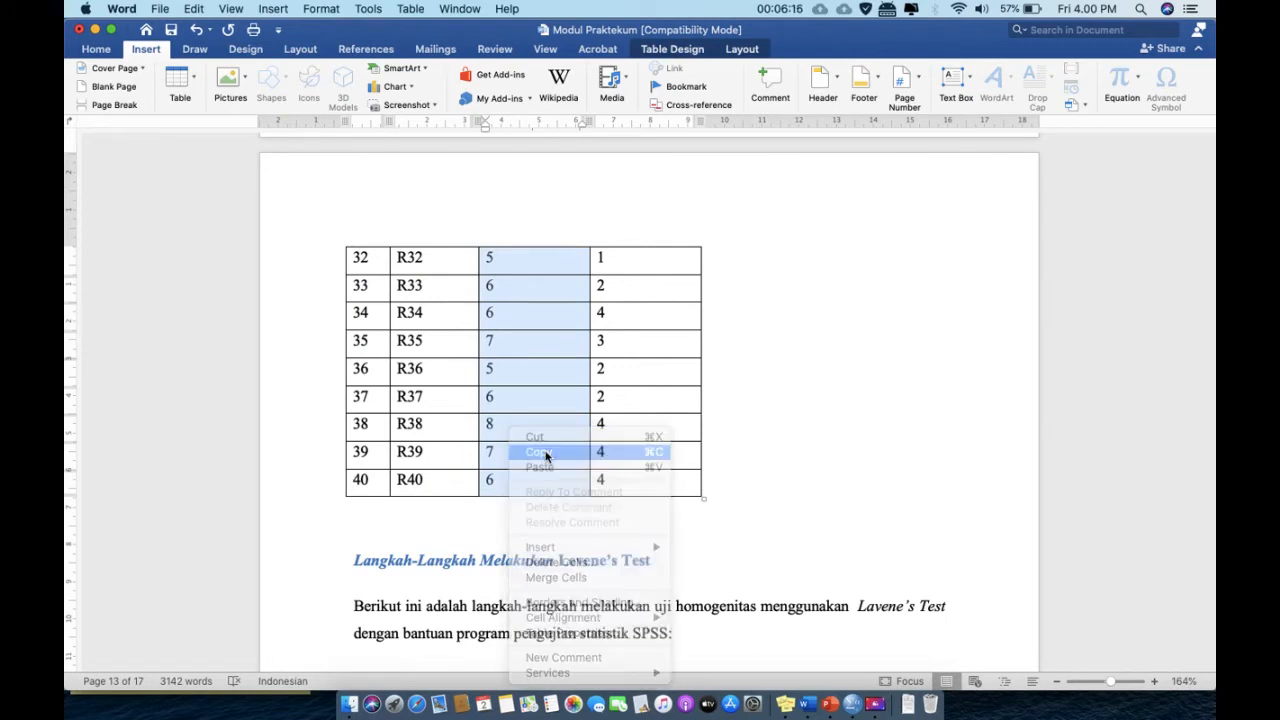
Step: Switch back to SPSS and paste the copied pre scores into the SkornyeriPreIntervensi column, starting at case 1
left_click(849, 706)
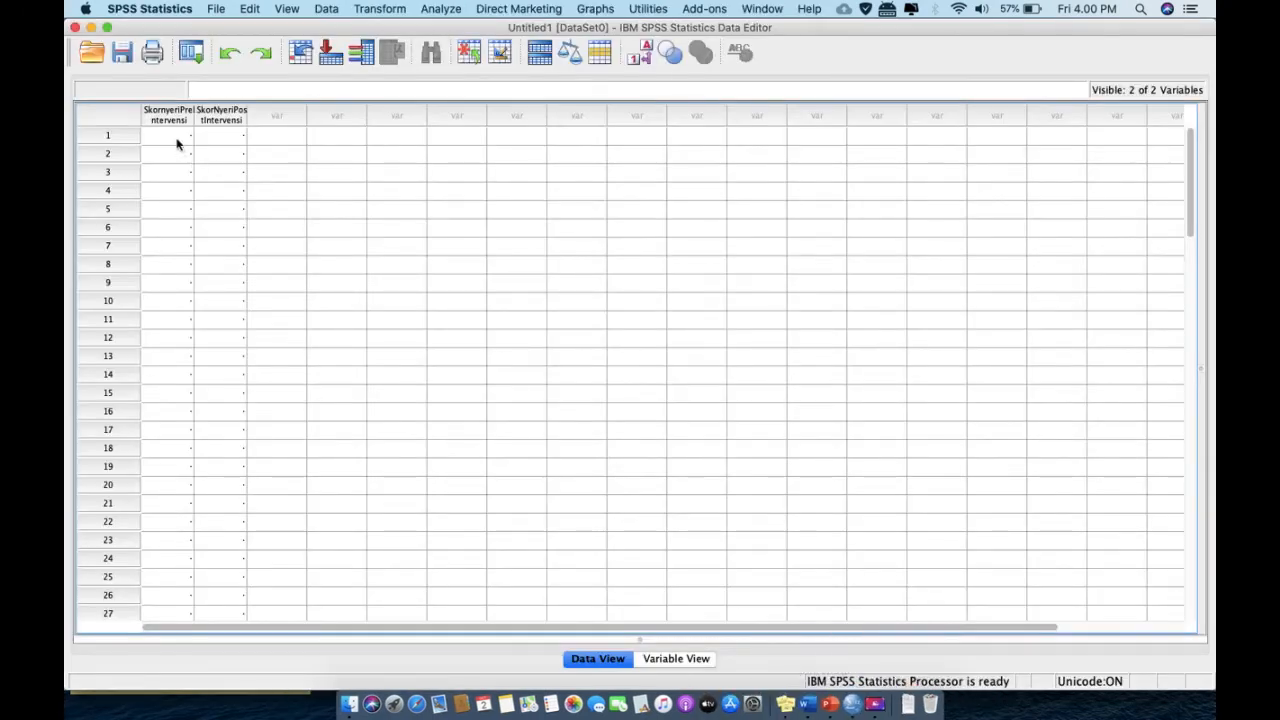
left_click(177, 141)
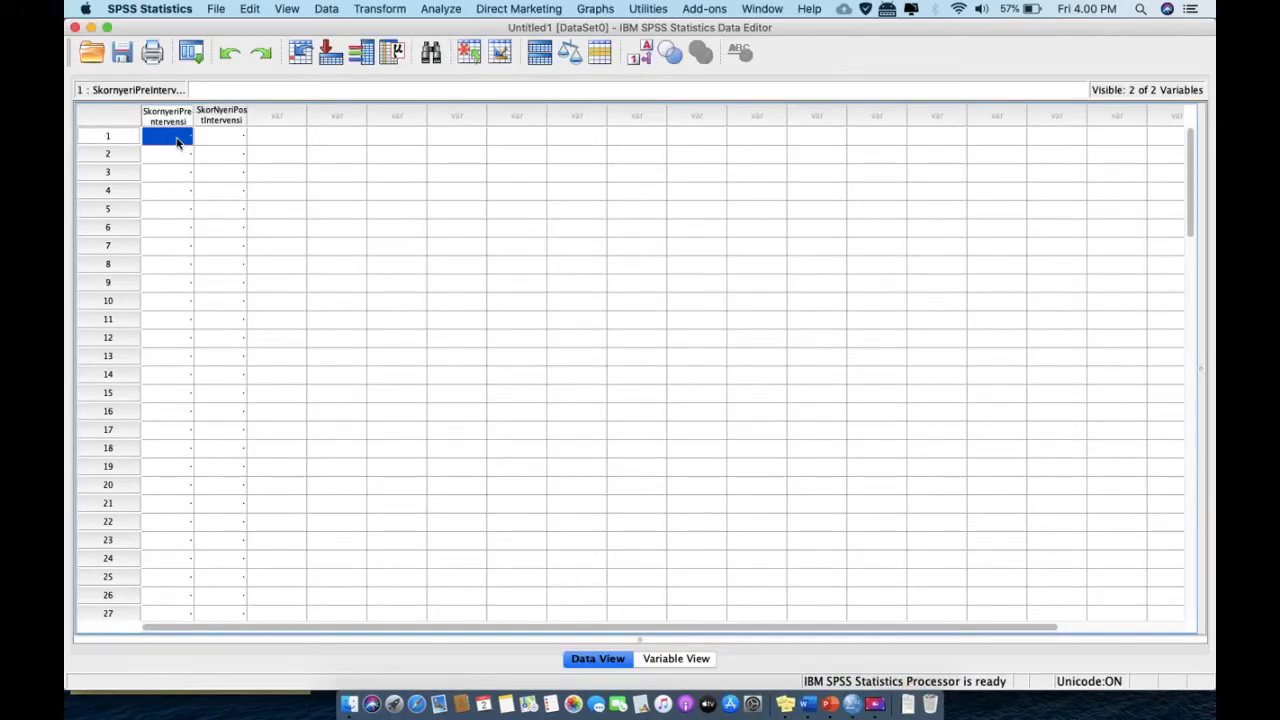
right_click(177, 141)
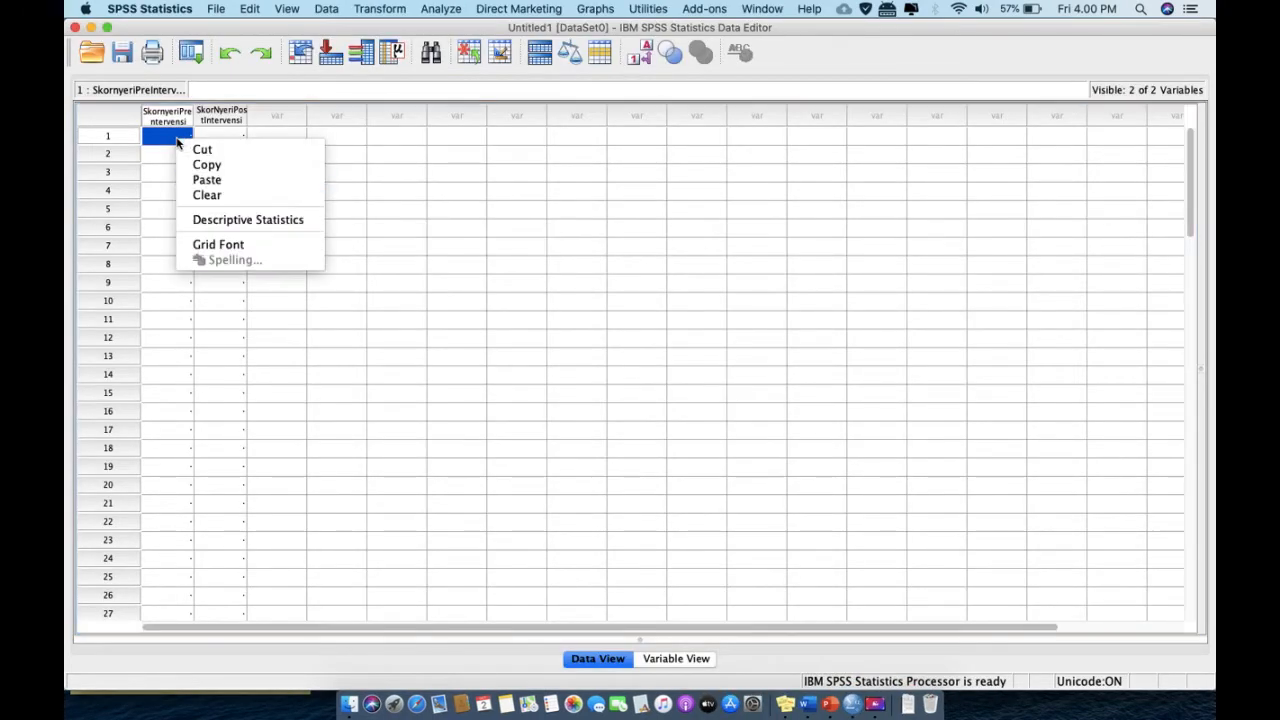
left_click(212, 183)
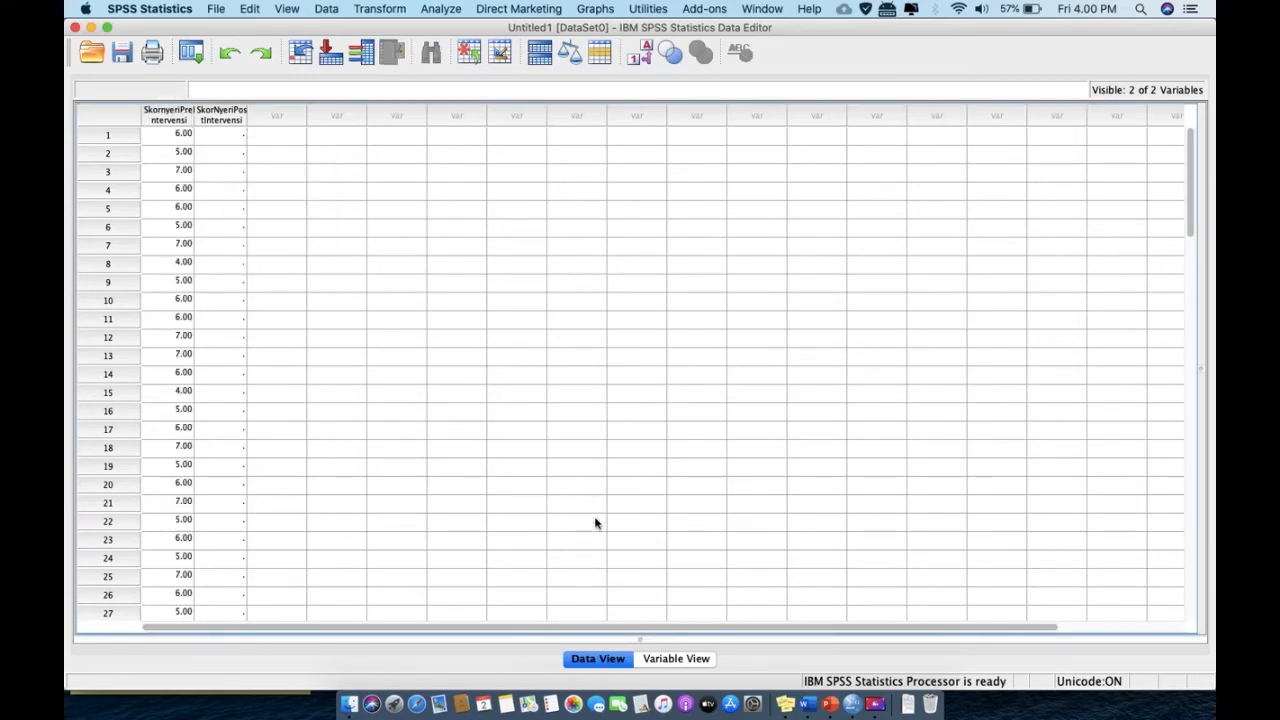
Step: Switch to Word and copy the post values of respondents R1 to R40 from the pain-scale table
left_click(810, 706)
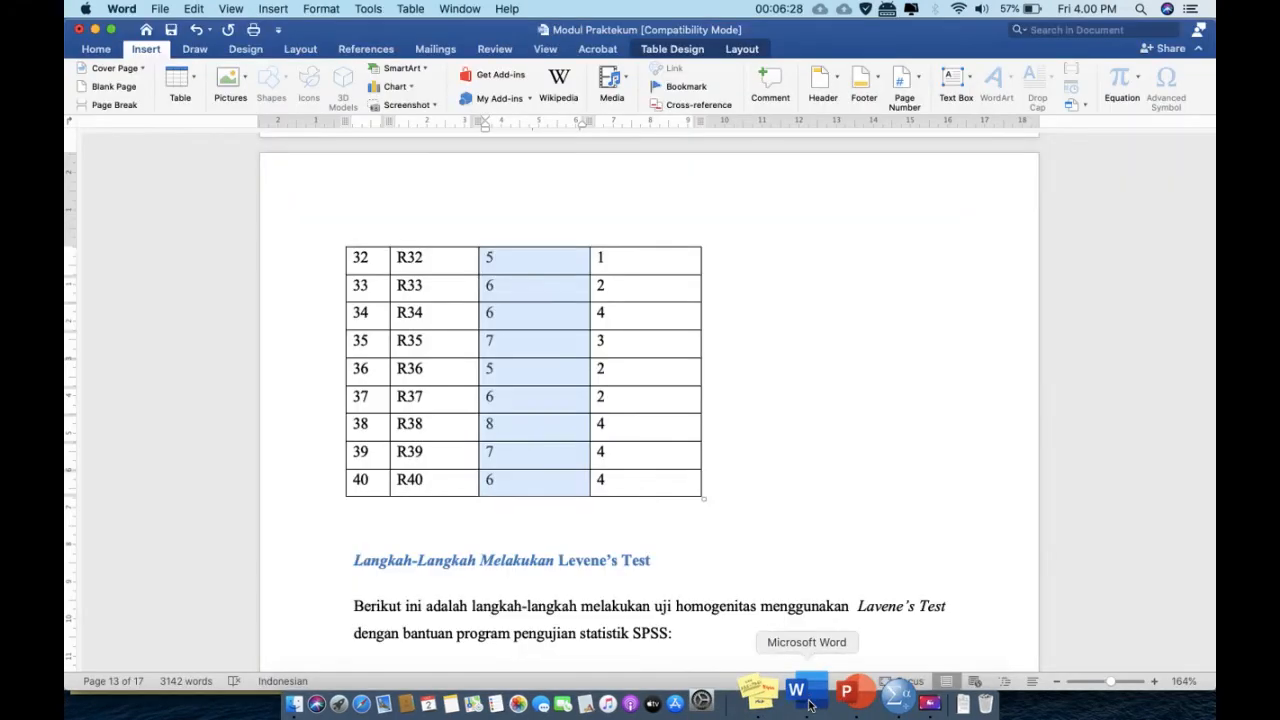
left_click(770, 351)
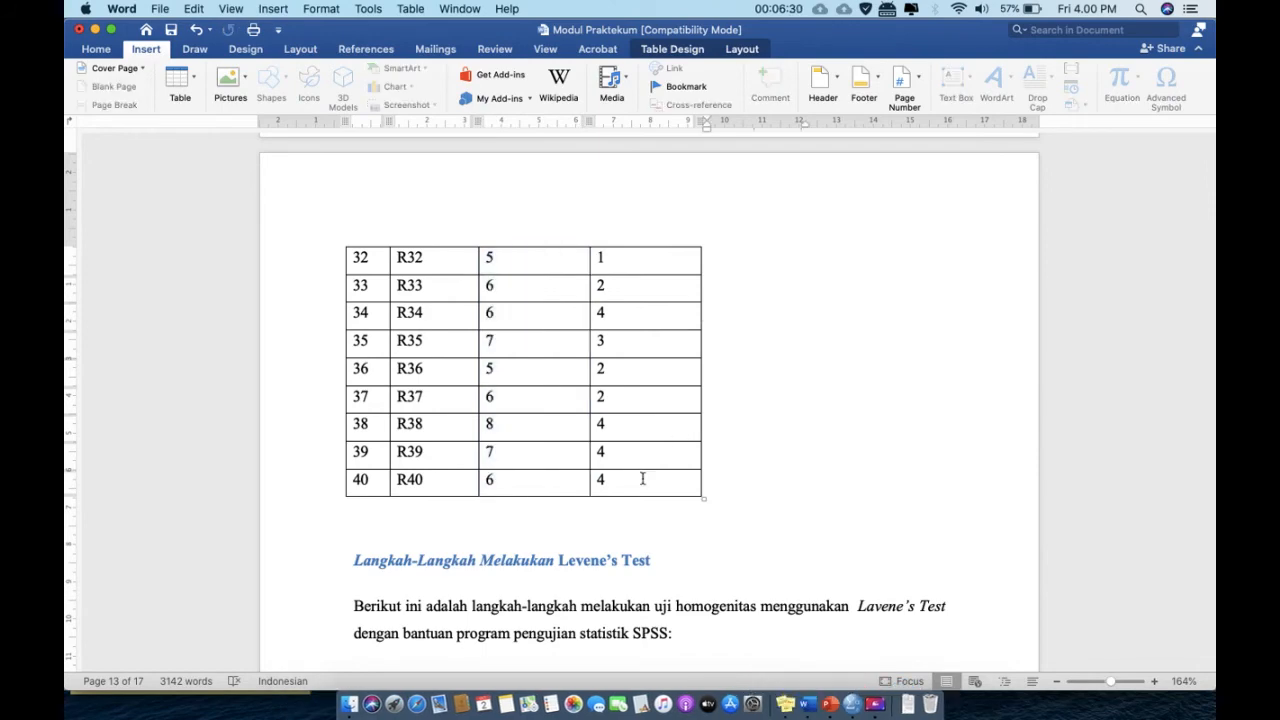
left_click_drag(634, 486, 614, 463)
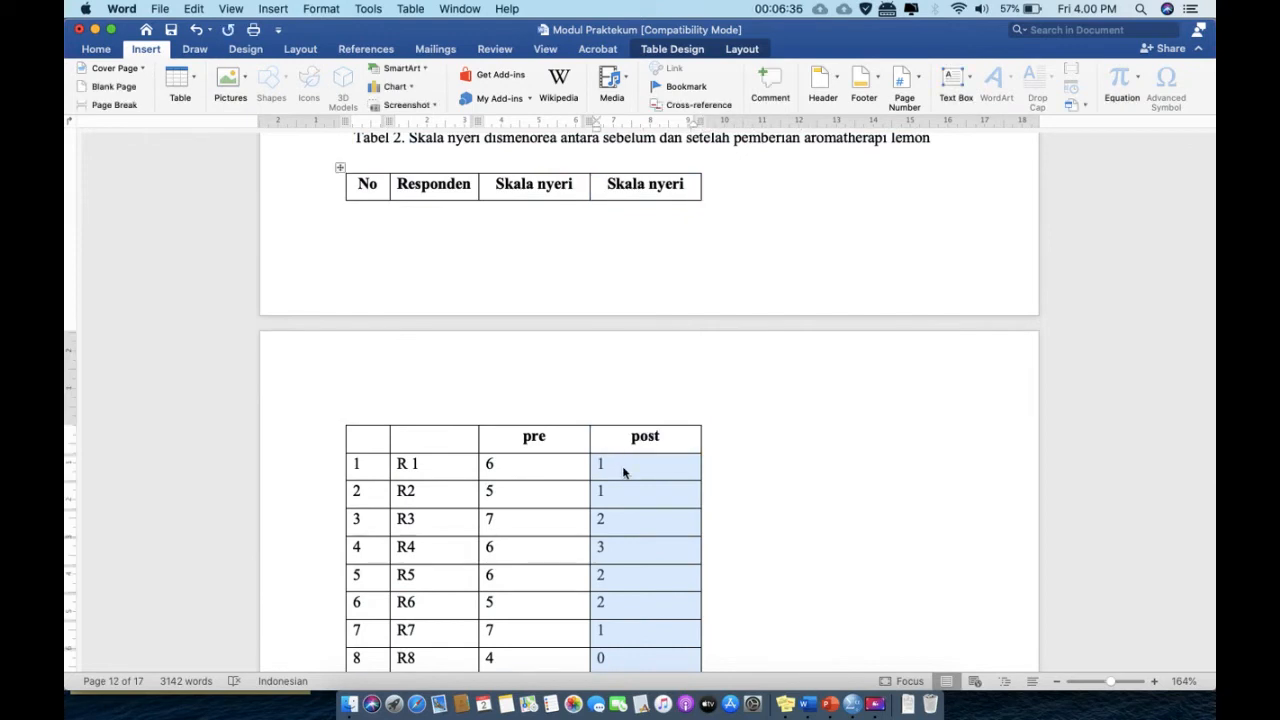
right_click(623, 472)
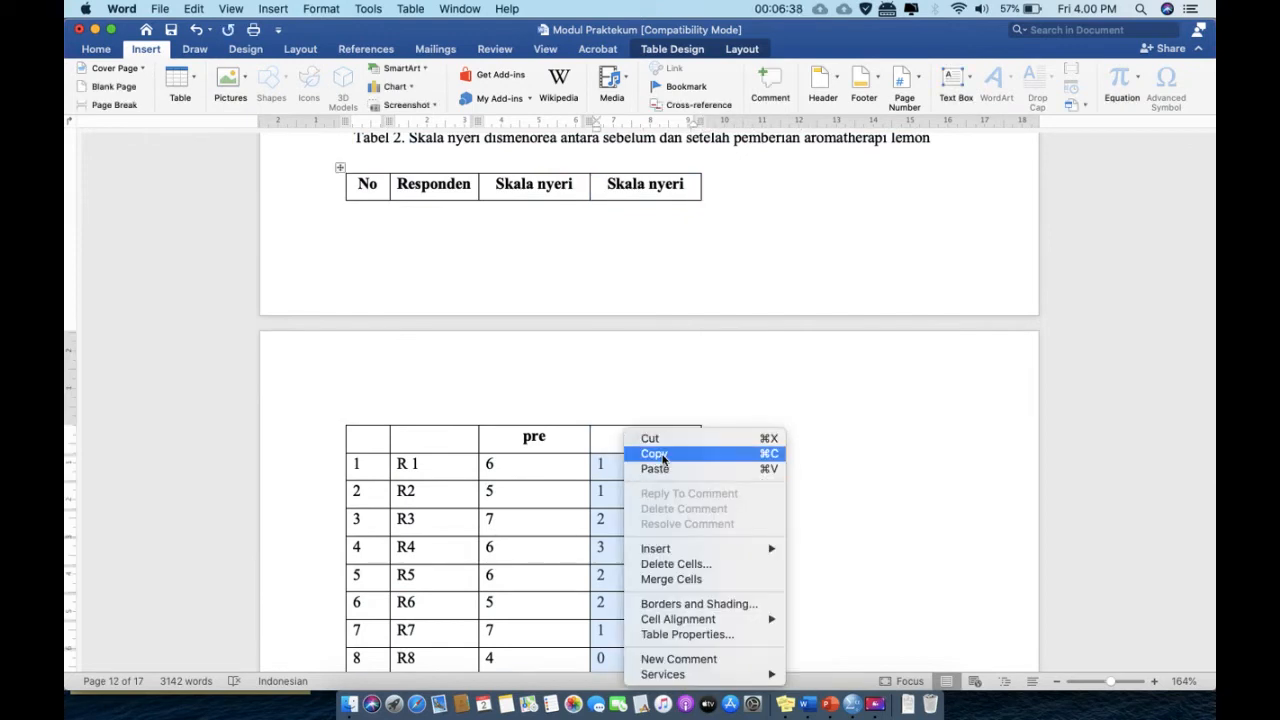
left_click(662, 455)
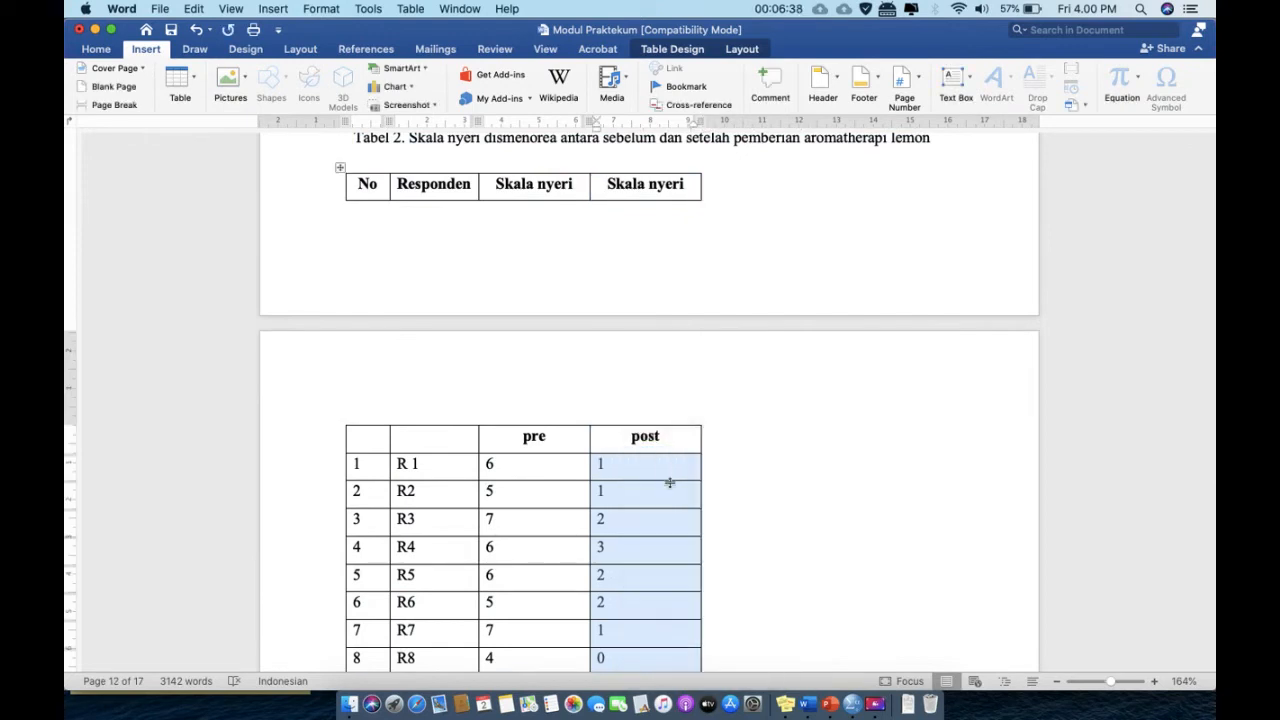
Step: Return to SPSS and paste the copied post scores into the SkorNyeriPostIntervensi column, starting at case 1
left_click(858, 703)
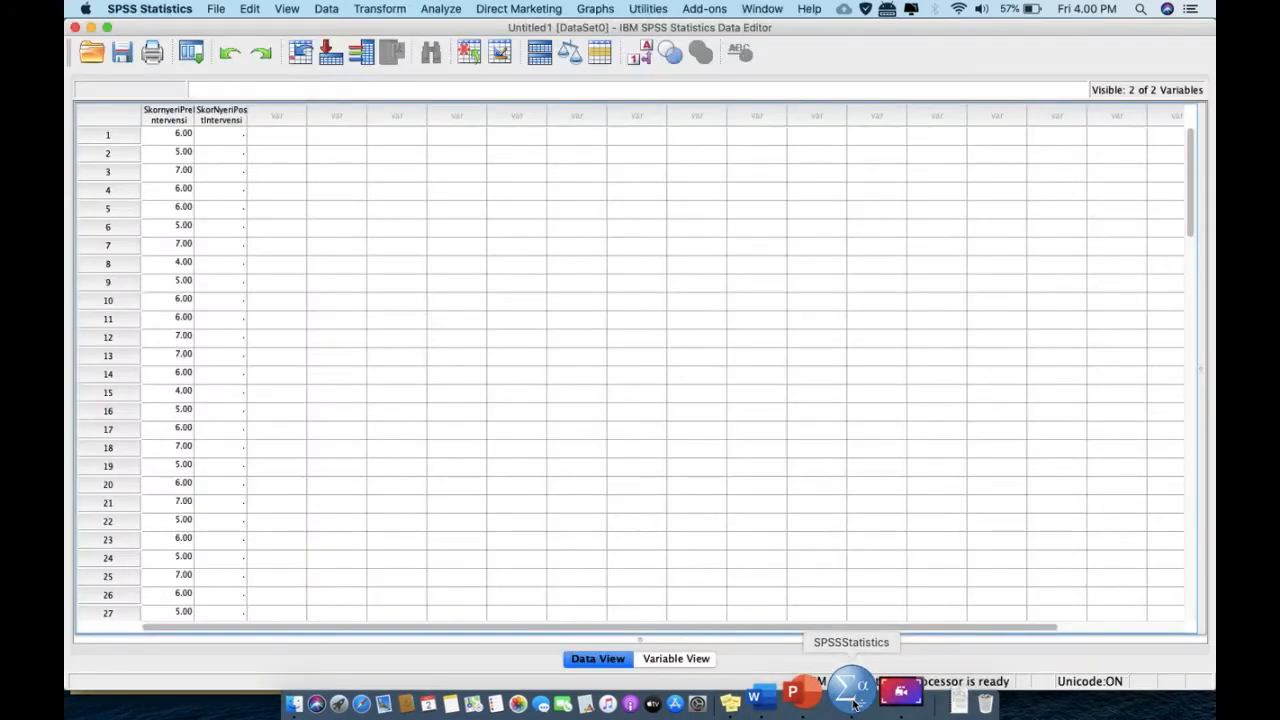
left_click(240, 138)
right_click(240, 138)
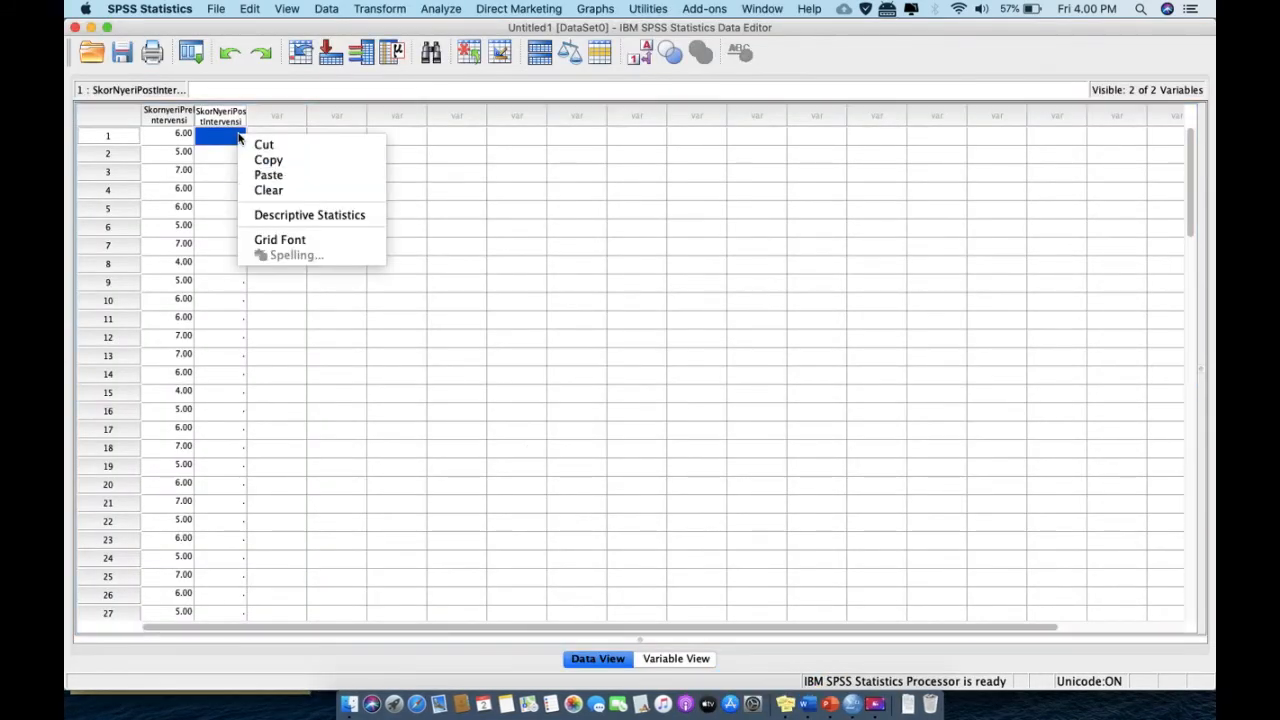
left_click(266, 172)
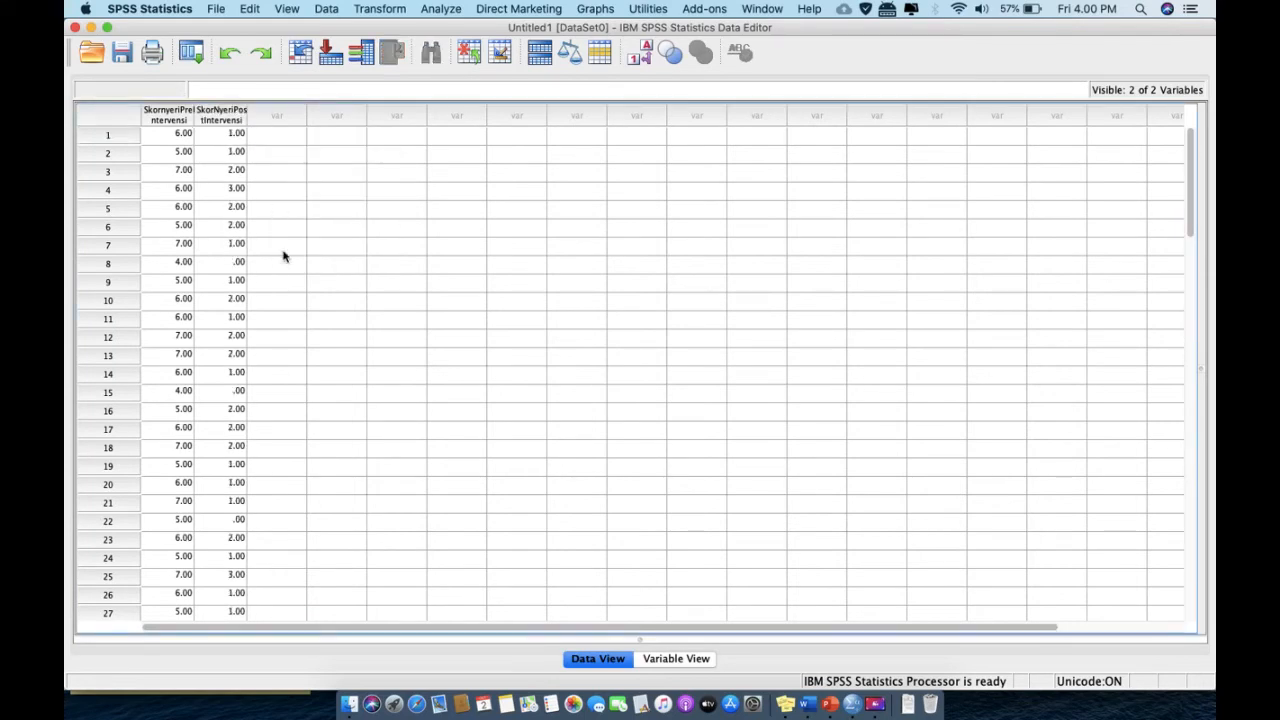
Step: Look through the pasted pre- and post-intervention pain scores from the first to the last case
scroll(288, 280, "down", 5)
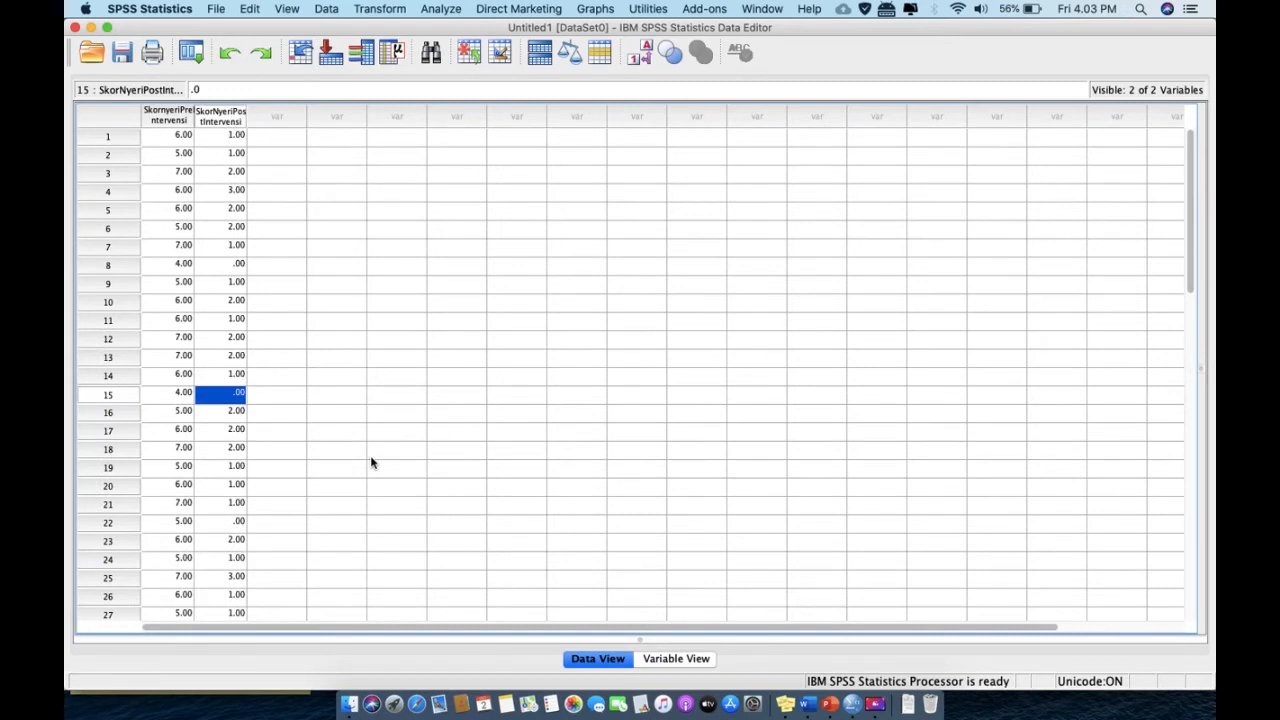
left_click(365, 461)
scroll(365, 461, "down", 6)
scroll(365, 461, "up", 3)
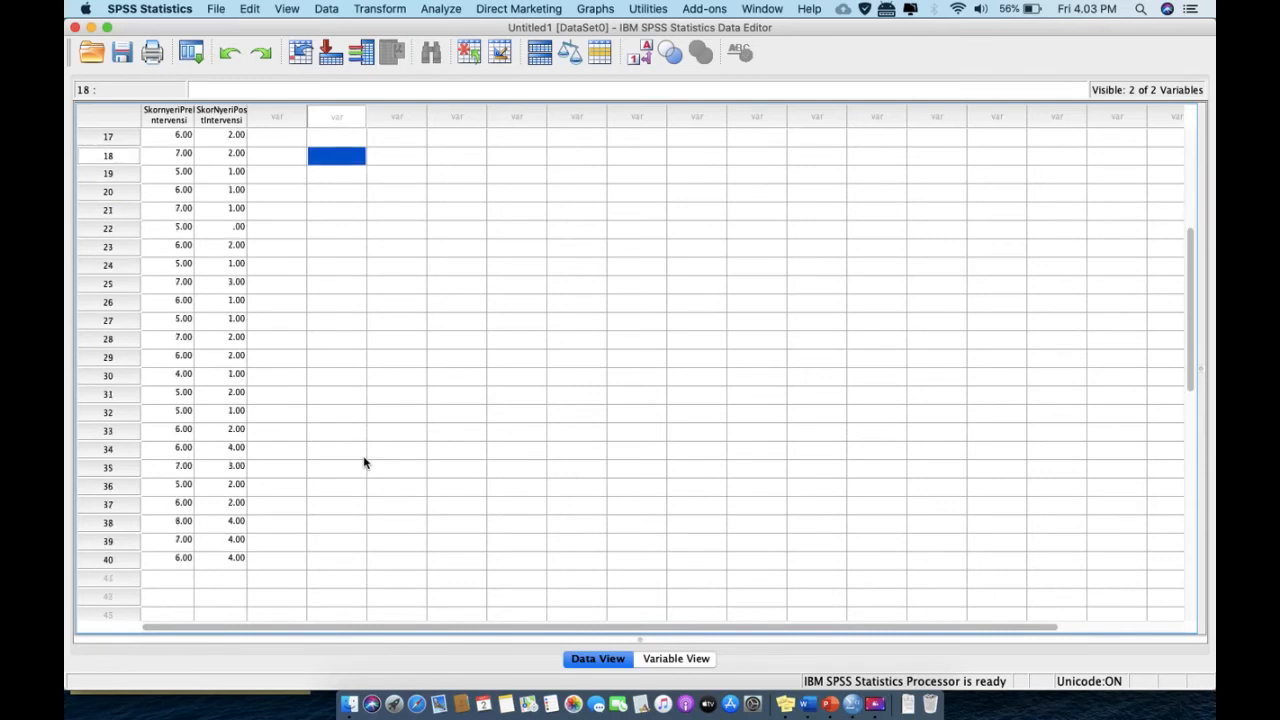
scroll(365, 461, "down", 2)
scroll(365, 461, "right", 1)
scroll(365, 462, "down", 2)
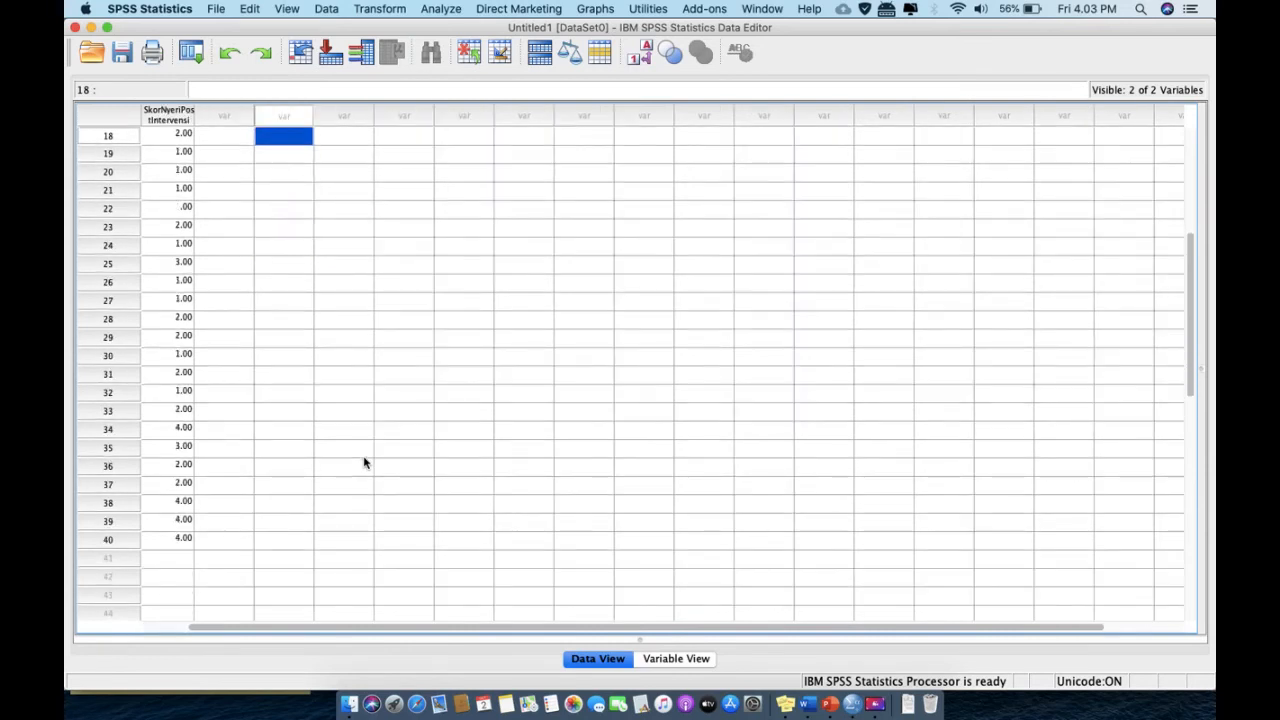
scroll(365, 462, "right", 1)
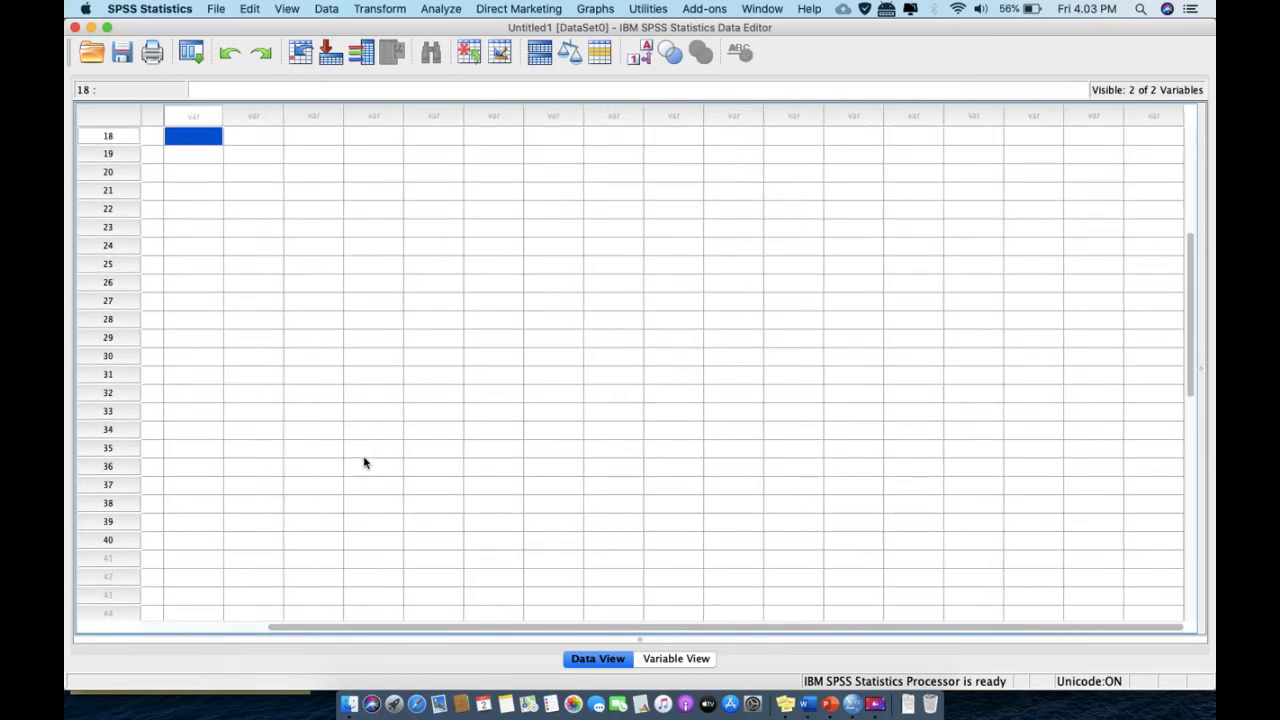
scroll(365, 462, "down", 1)
scroll(365, 462, "left", 2)
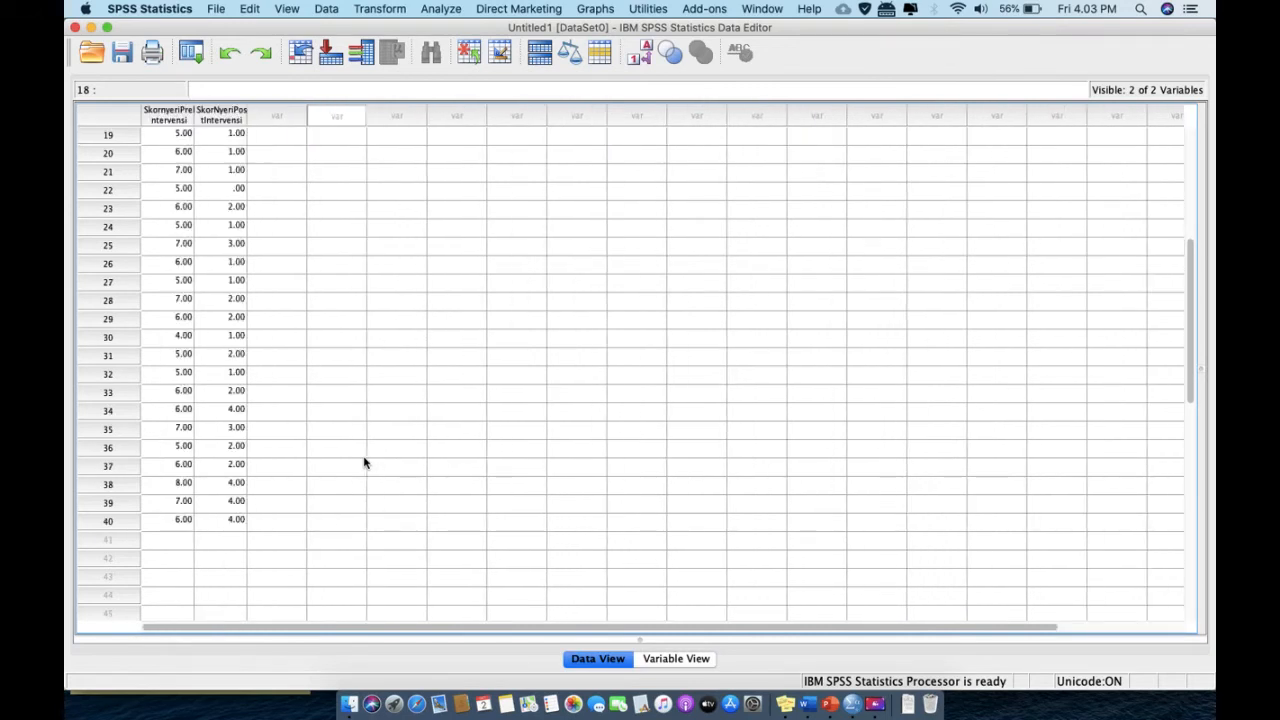
scroll(357, 327, "up", 7)
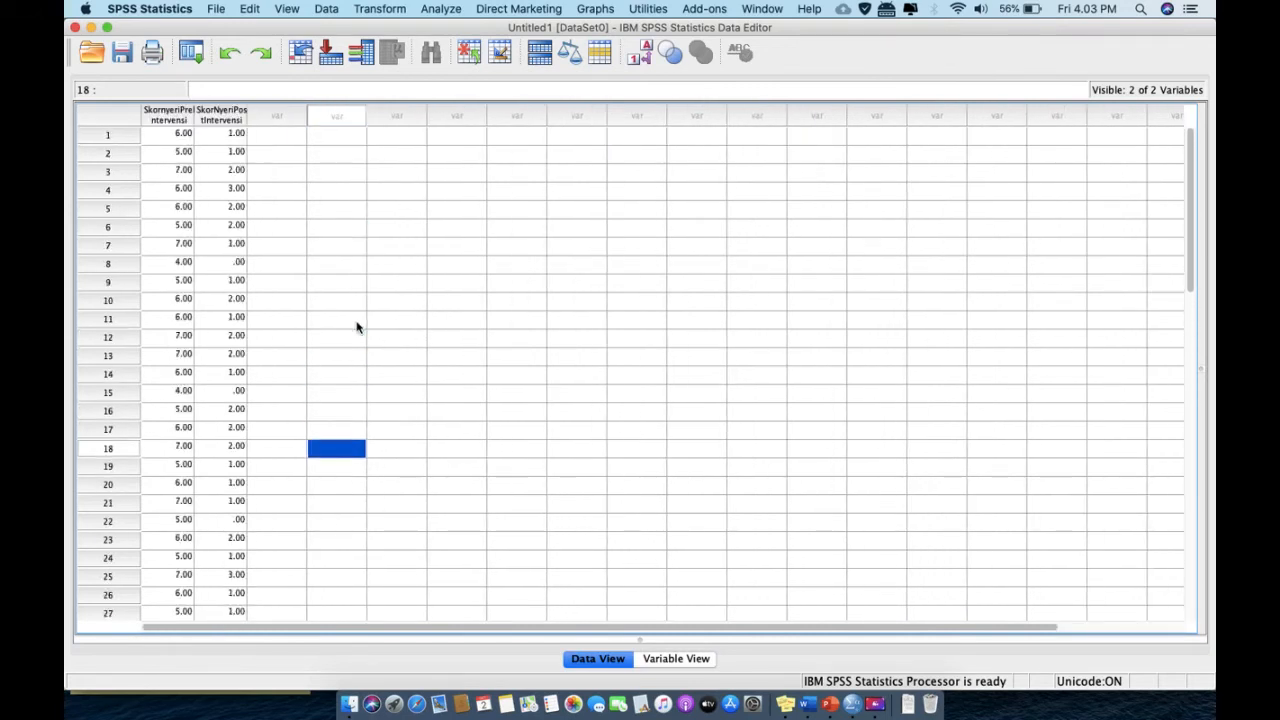
right_click(281, 288)
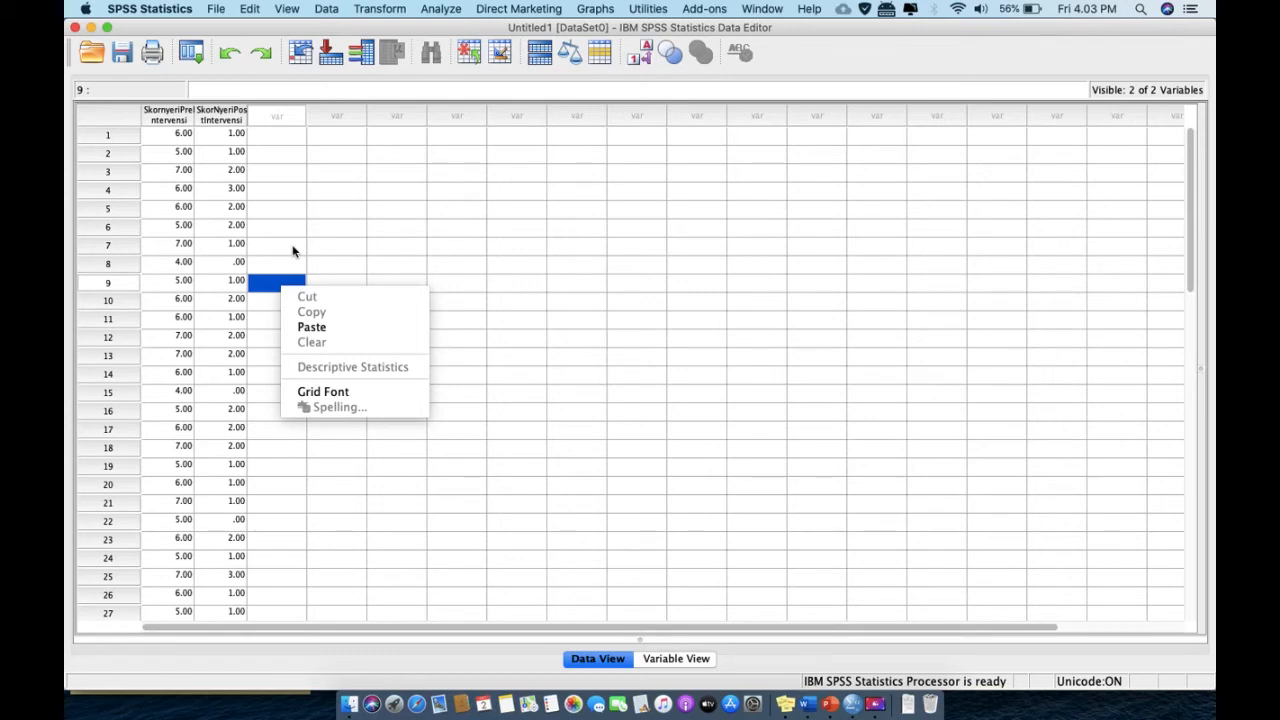
left_click(290, 165)
scroll(290, 165, "down", 5)
scroll(290, 165, "up", 5)
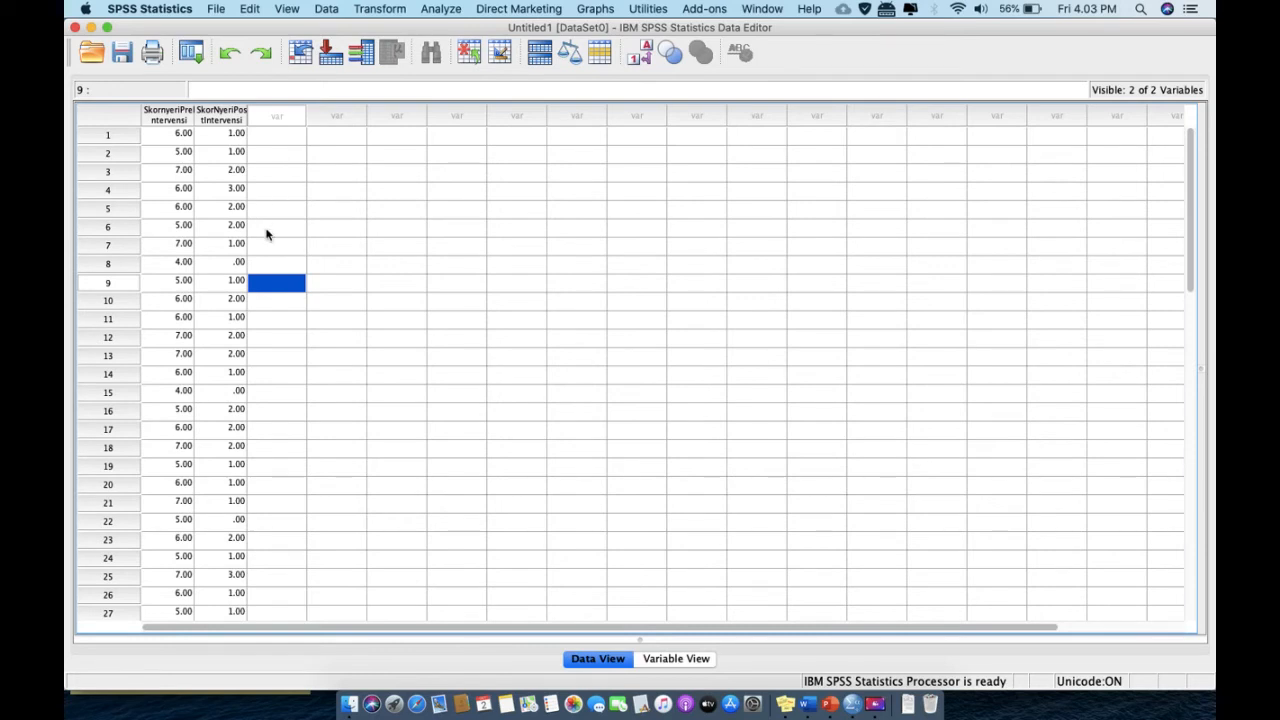
Step: Start an Explore analysis with SkornyeriPreIntervensi and SkorNyeriPostIntervensi as the dependent variables
left_click(441, 10)
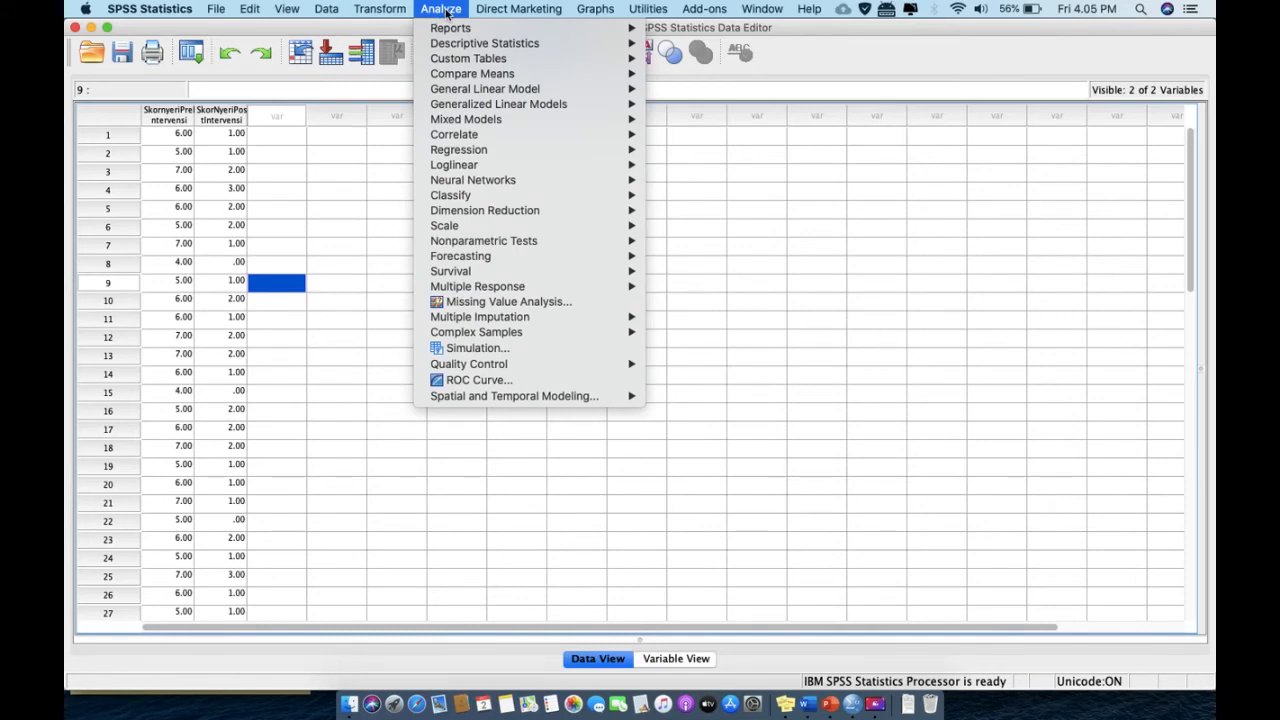
mouse_move(458, 47)
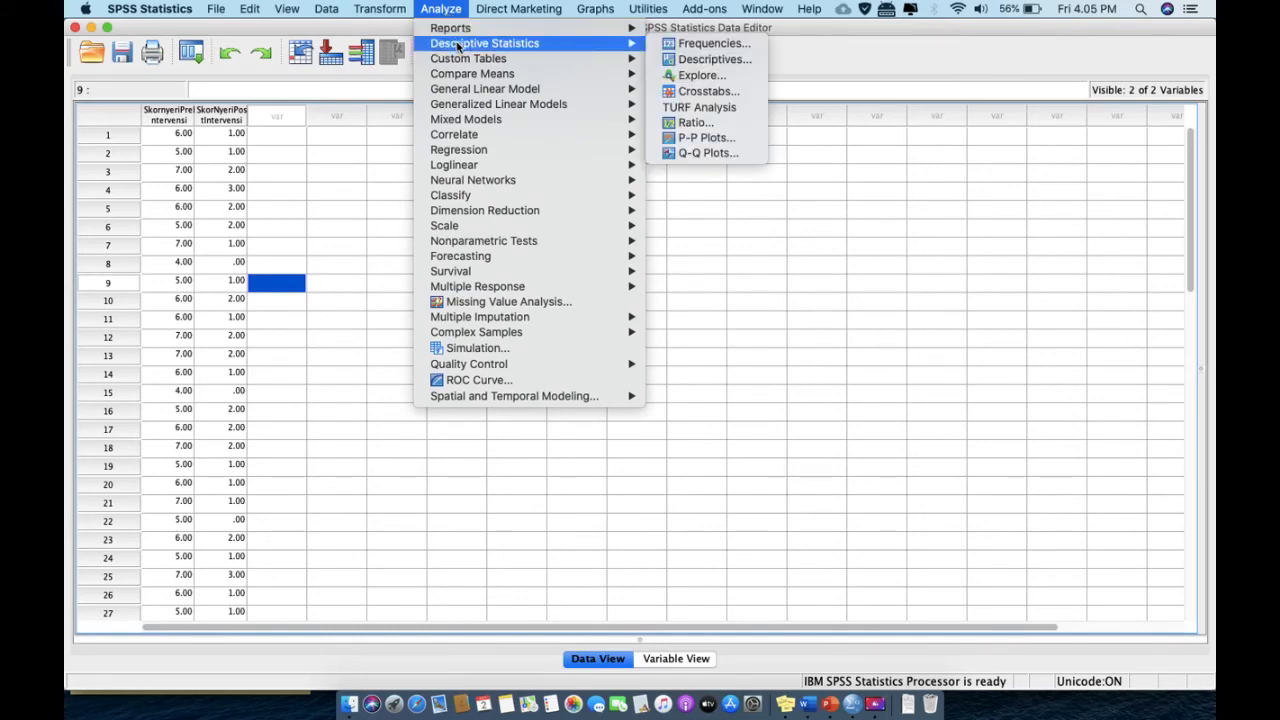
left_click(717, 76)
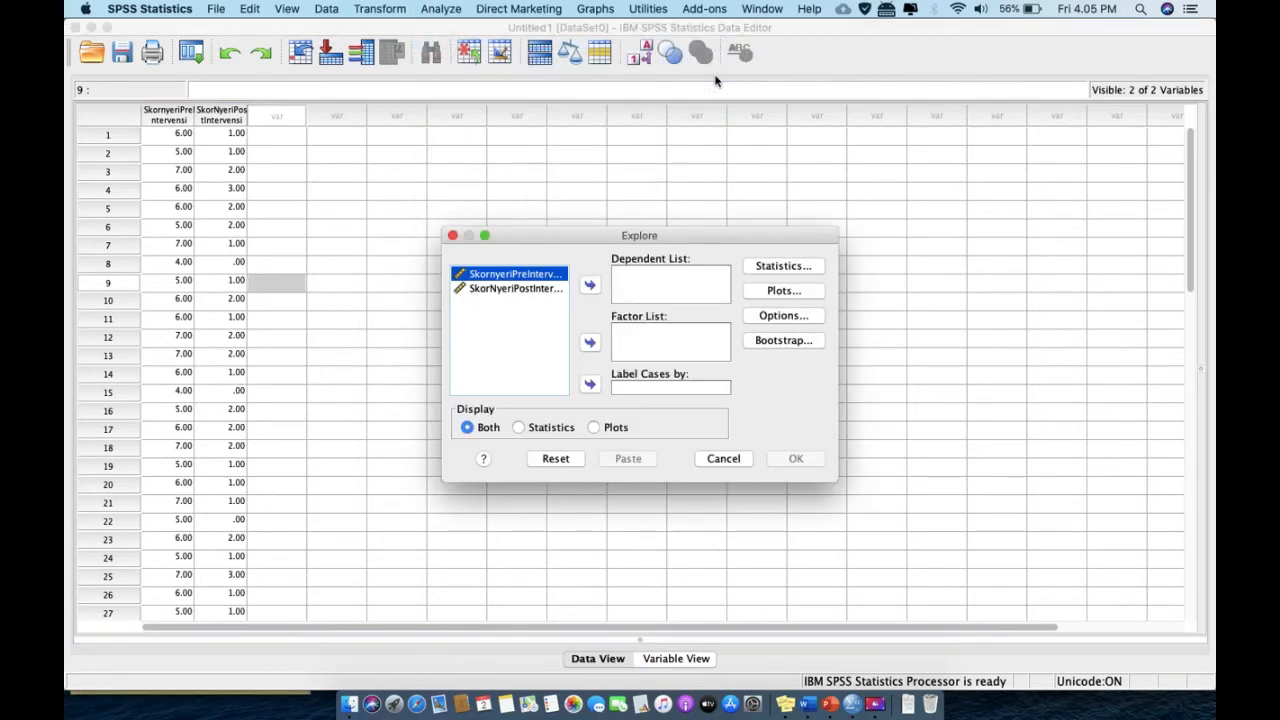
left_click(589, 287)
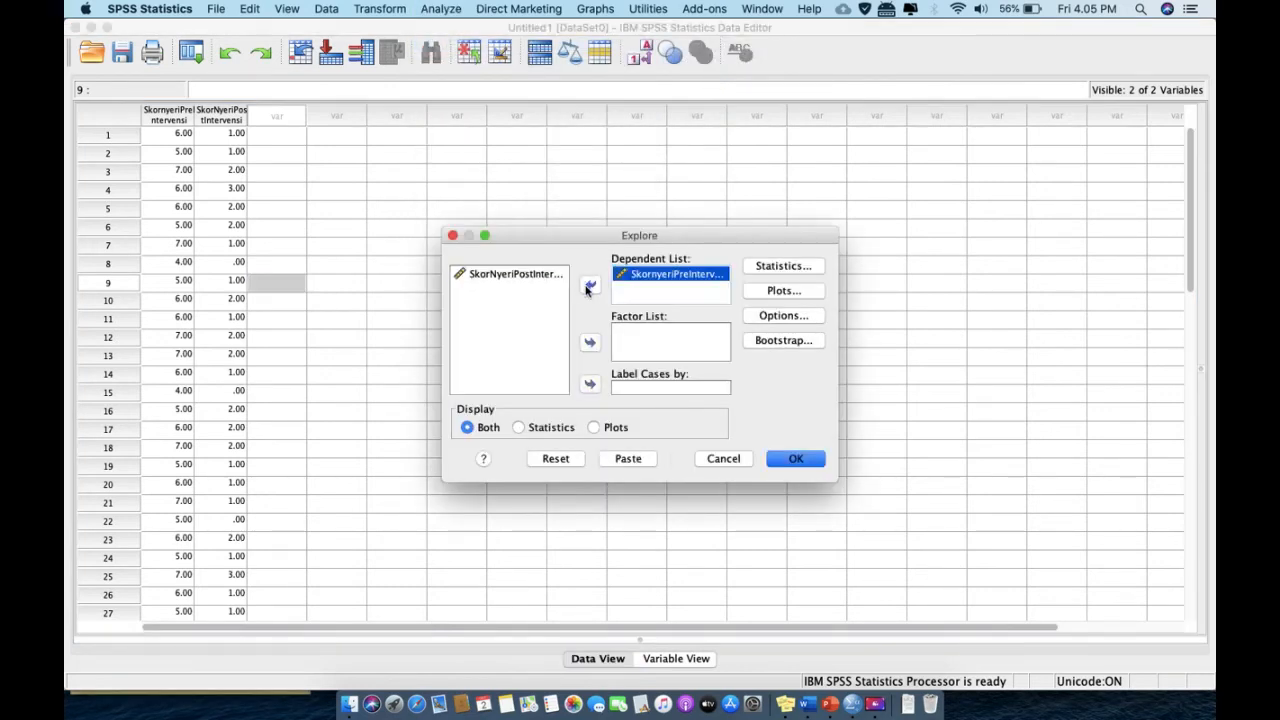
left_click(530, 274)
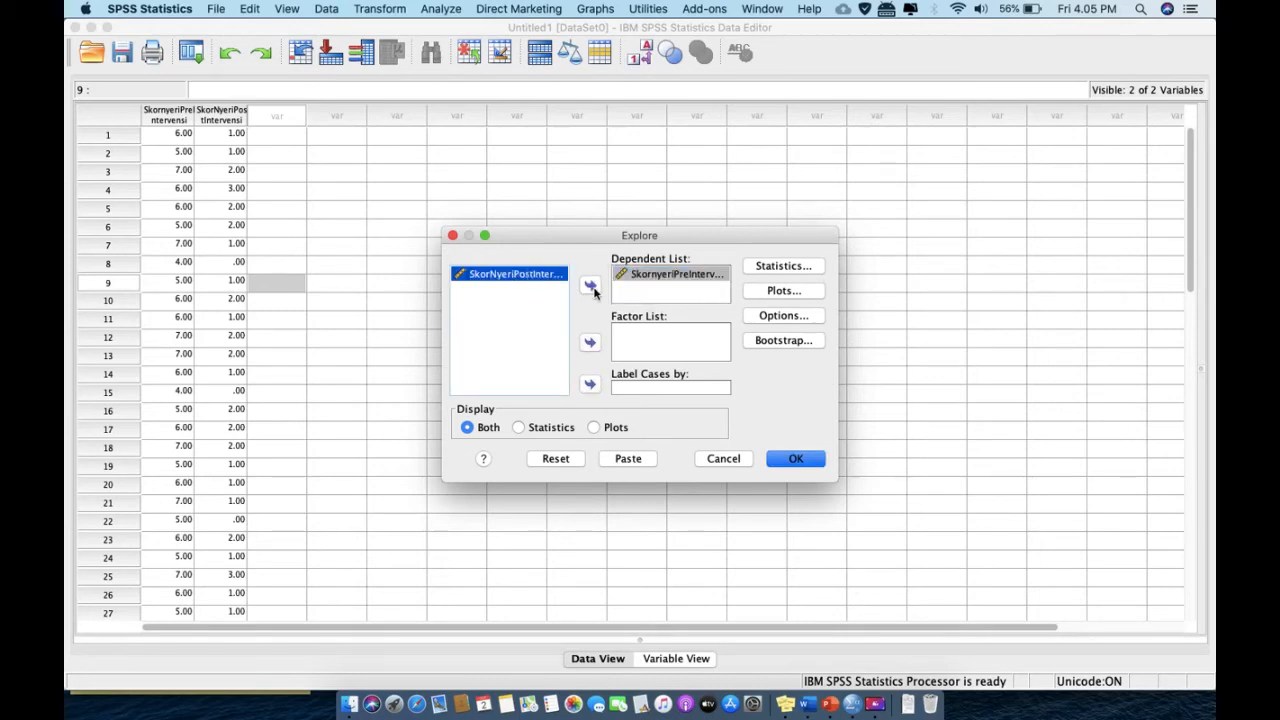
left_click(590, 286)
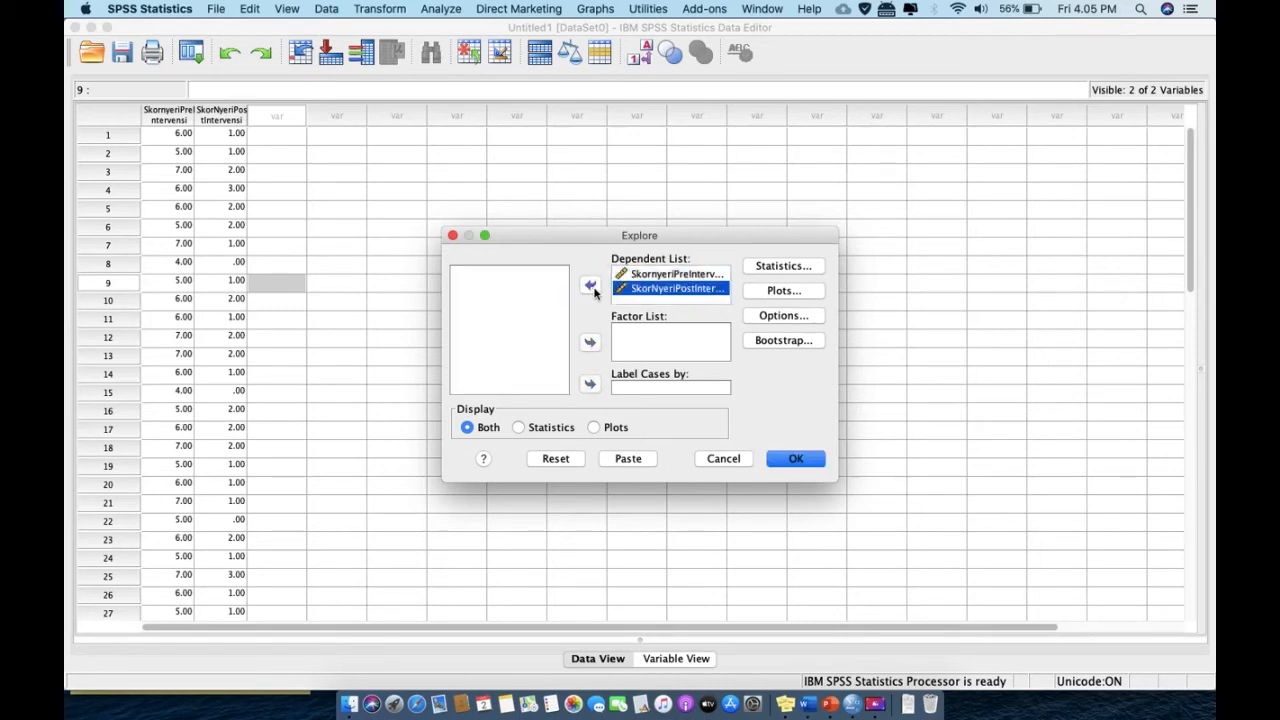
Step: Enable normality plots with tests for the Explore analysis and run it
left_click(782, 290)
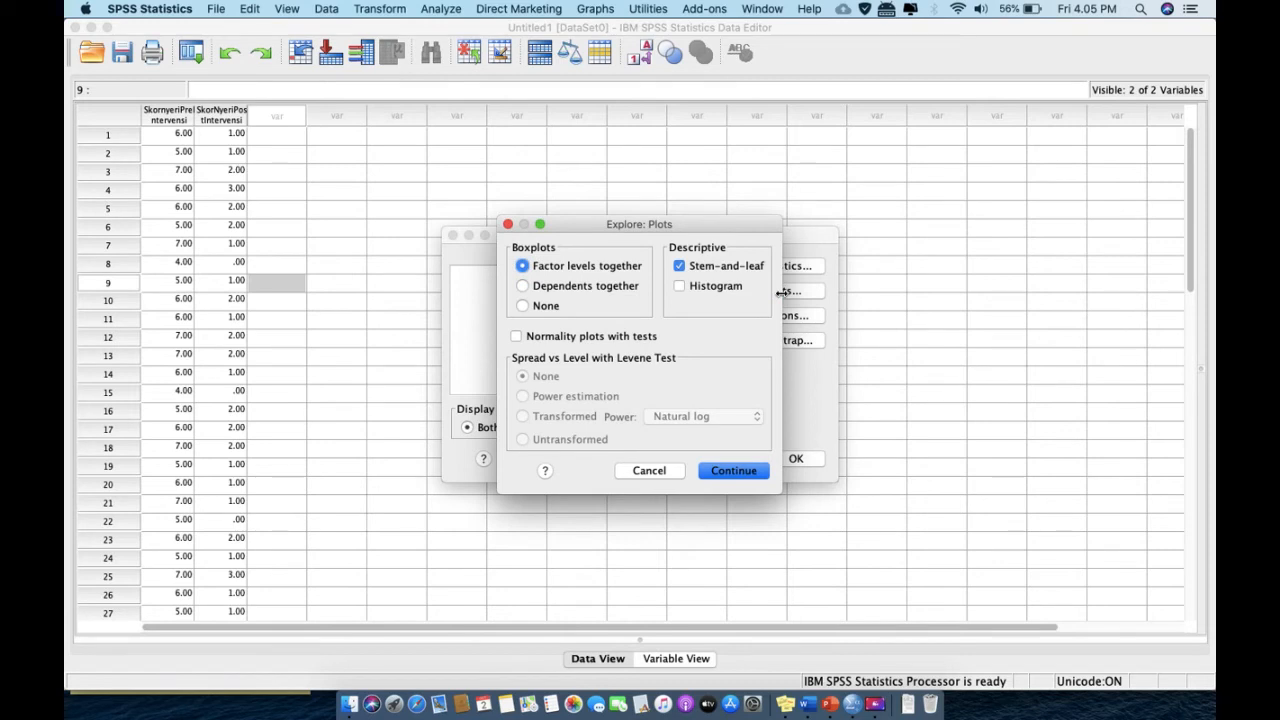
left_click(516, 337)
left_click(730, 473)
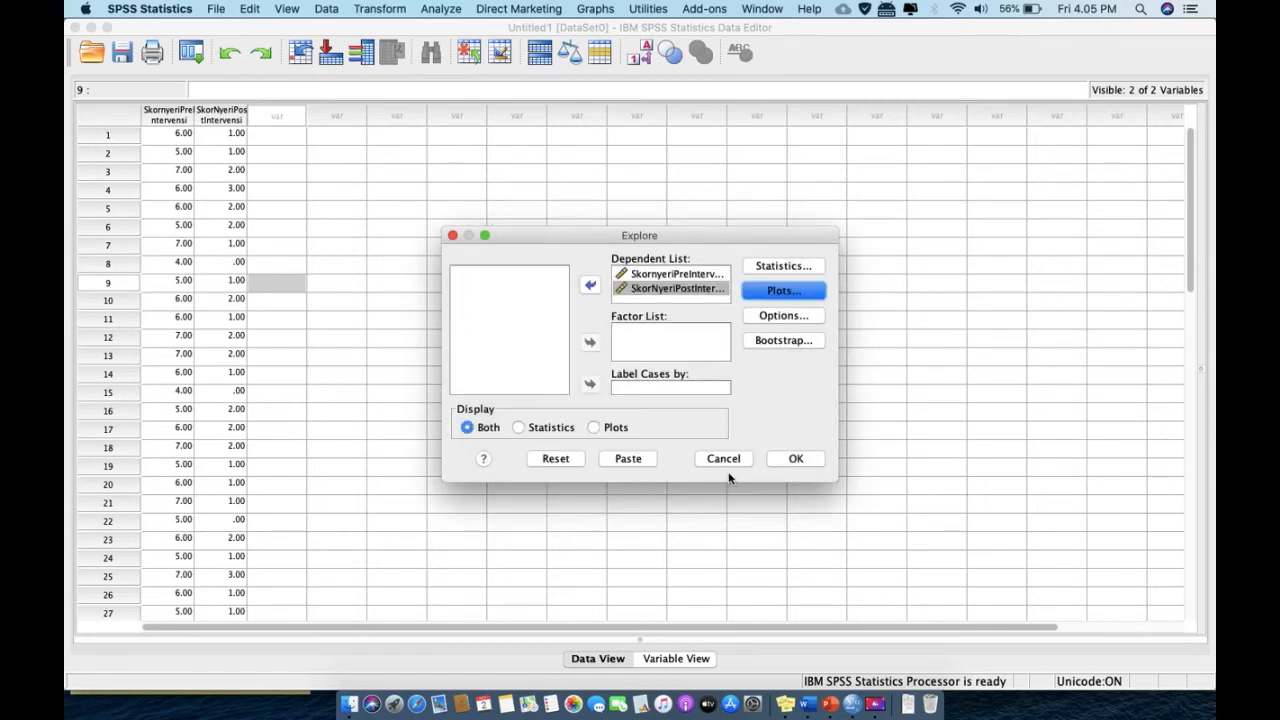
left_click(796, 459)
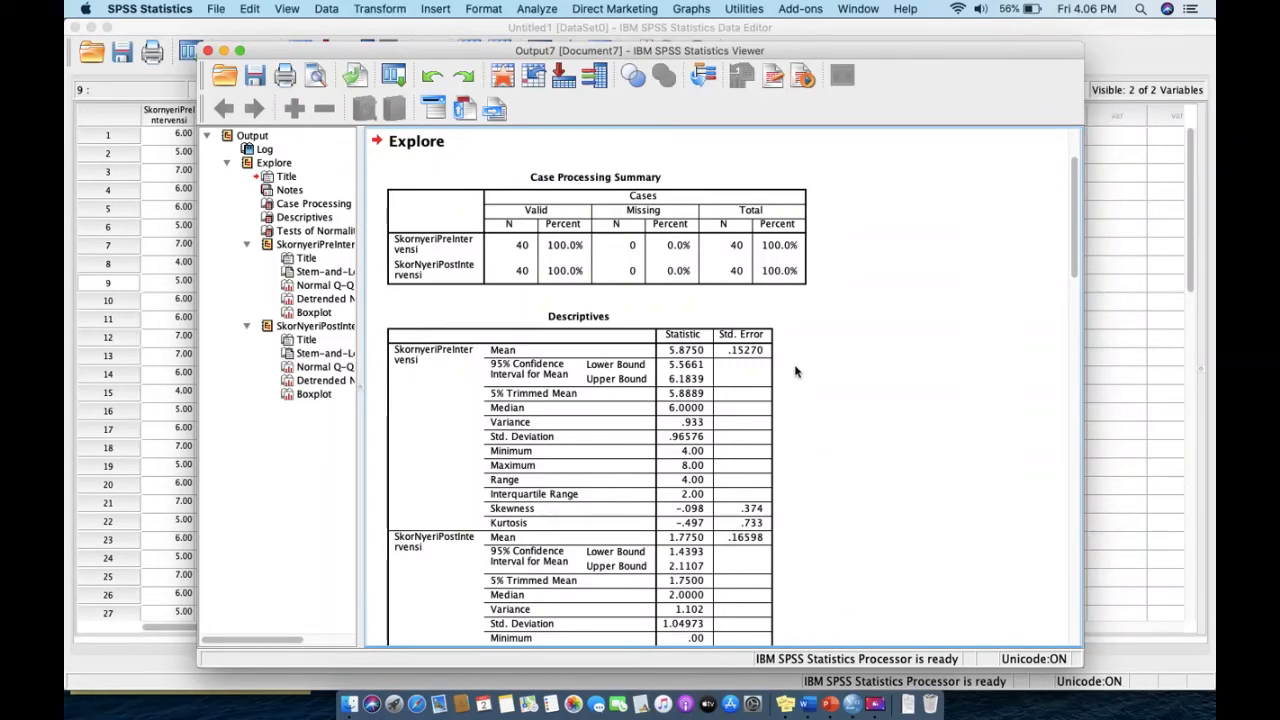
Step: Examine the Case Processing Summary, Descriptives and Tests of Normality tables in the Explore output, including the Sig. values of both variables
left_click(711, 336)
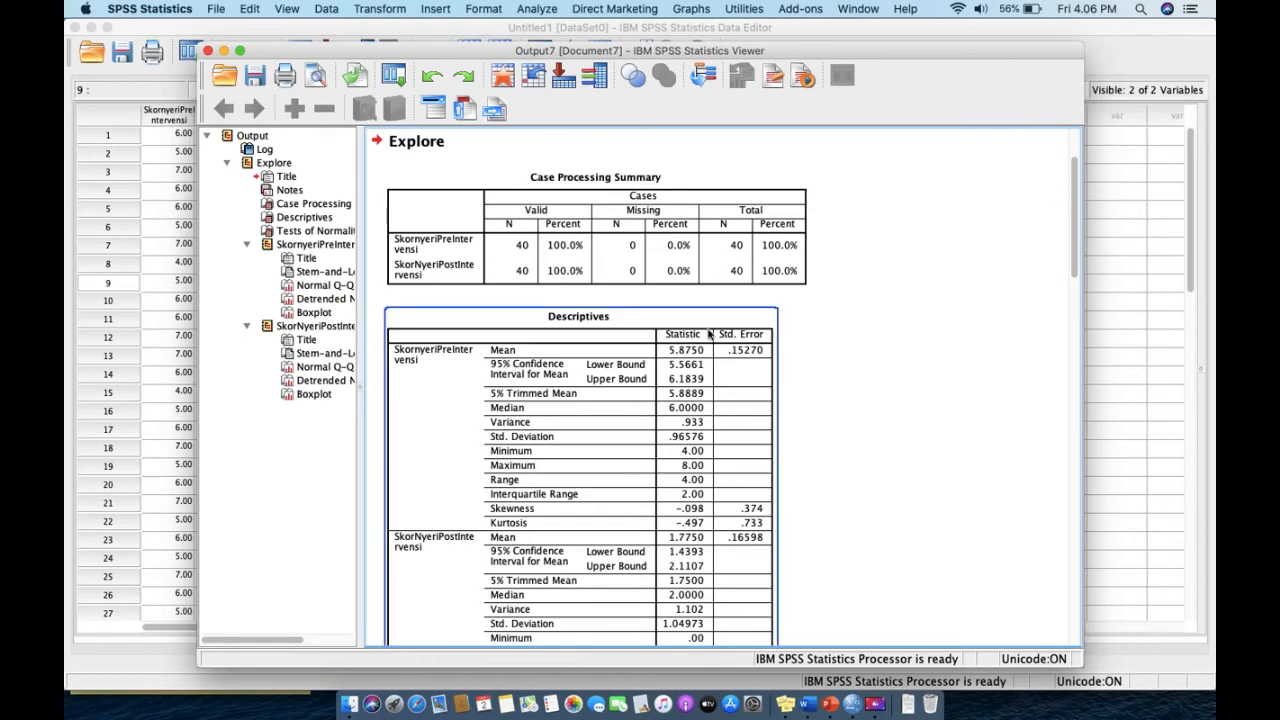
left_click(563, 274)
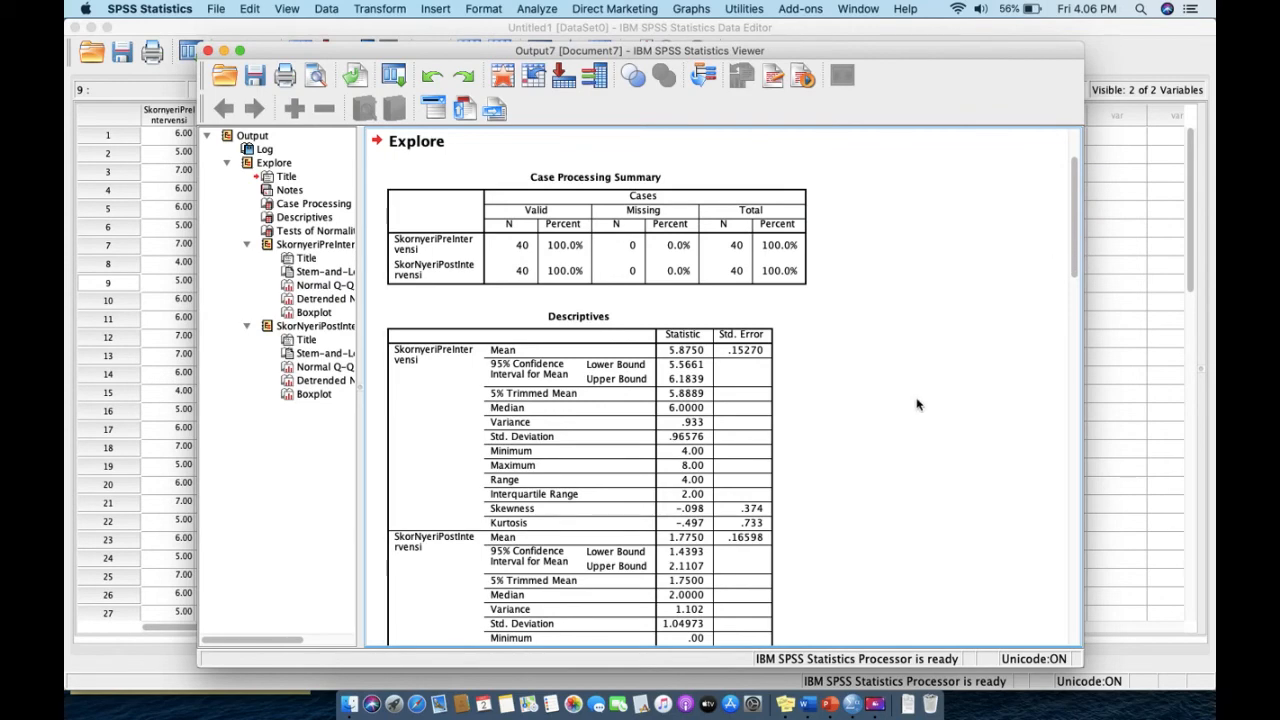
scroll(917, 404, "down", 10)
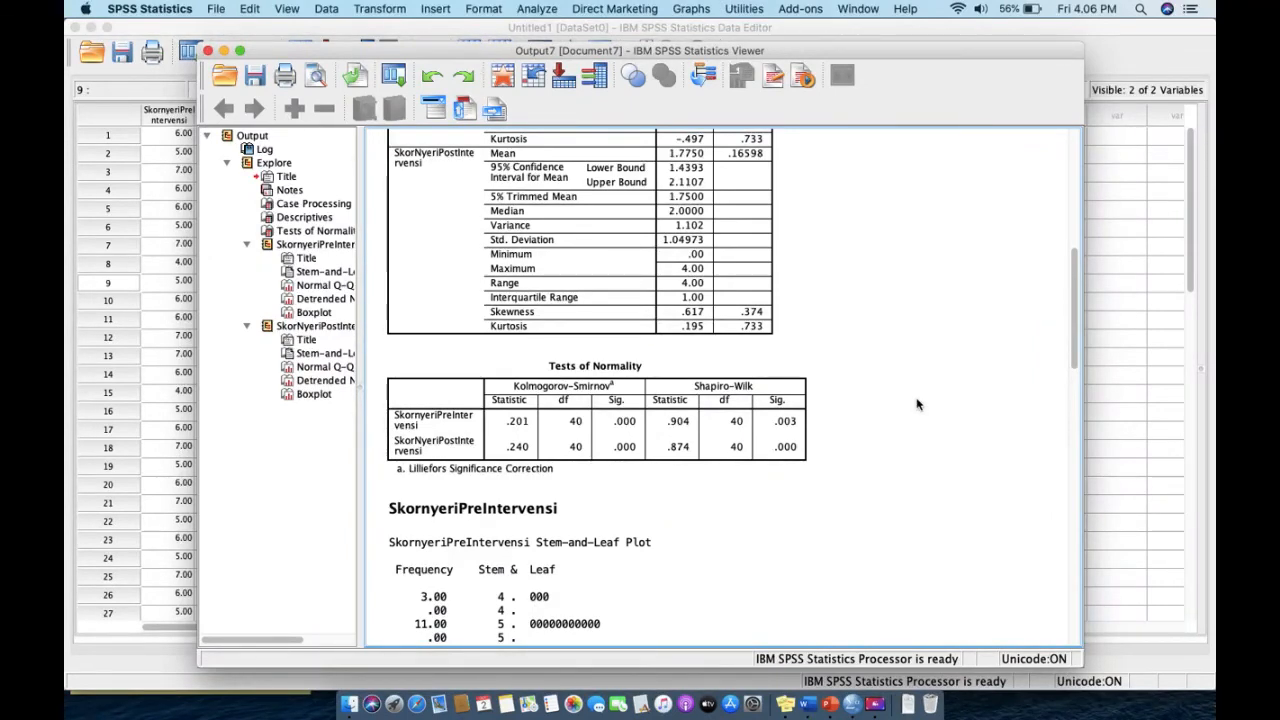
left_click(806, 398)
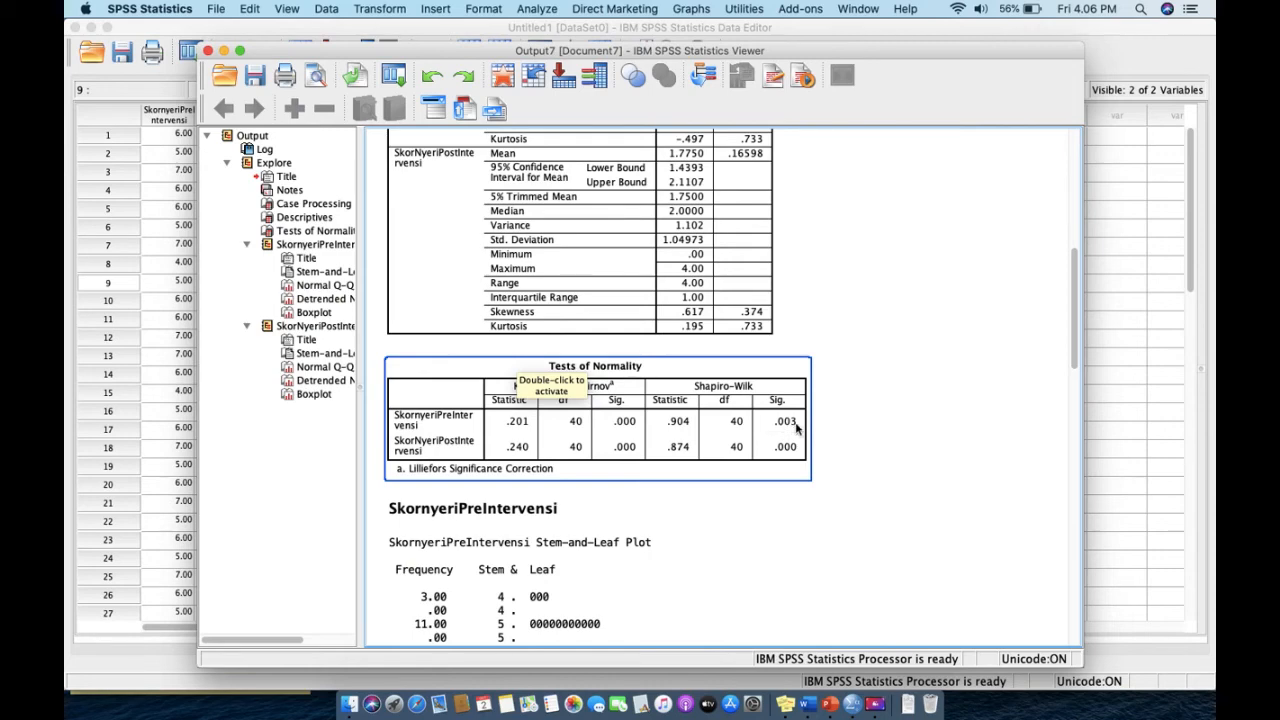
left_click(840, 432)
left_click(609, 432)
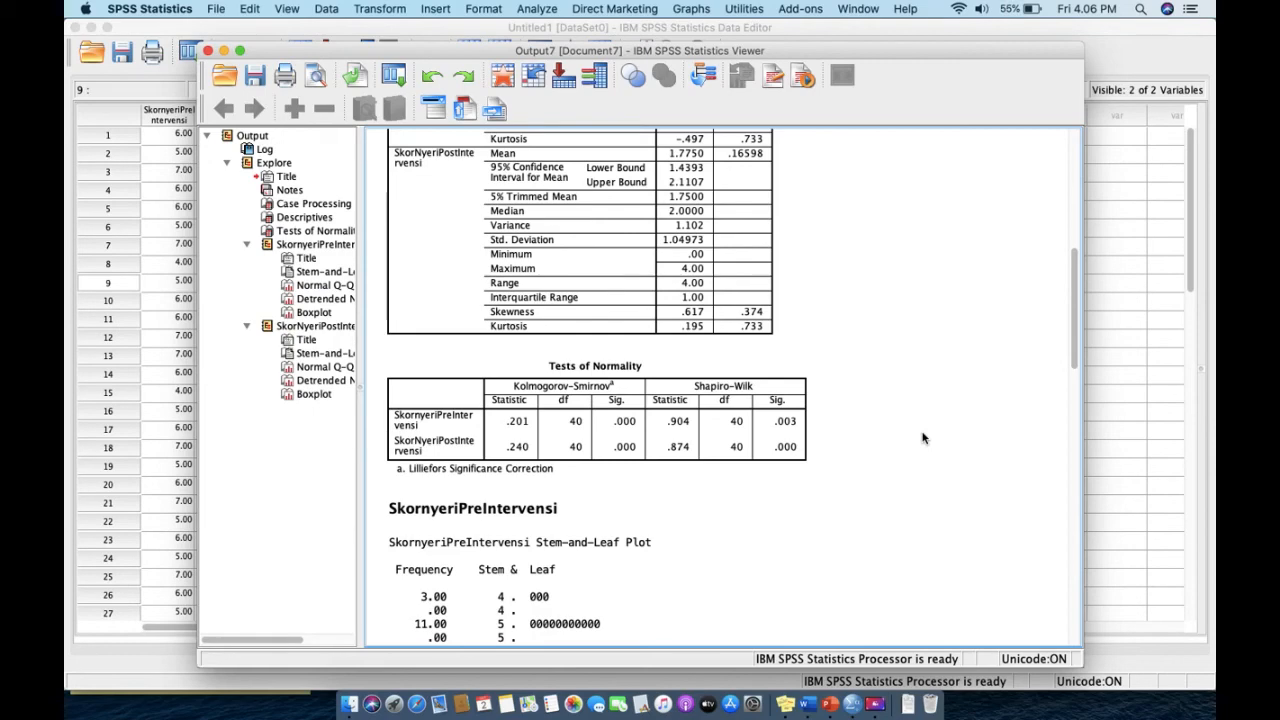
Step: Switch to the Normalitas presentation in PowerPoint and review the normality decision rule on slide 2 through the choice of test on slide 4
left_click(831, 706)
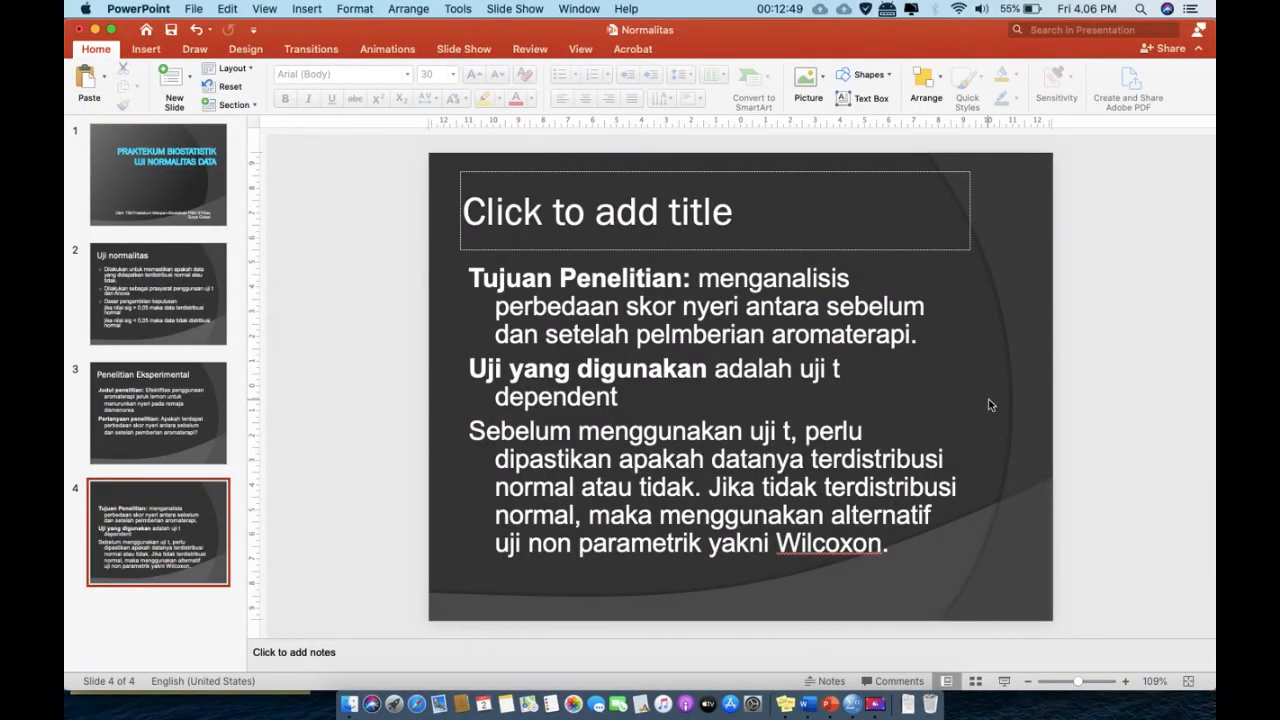
scroll(989, 404, "up", 3)
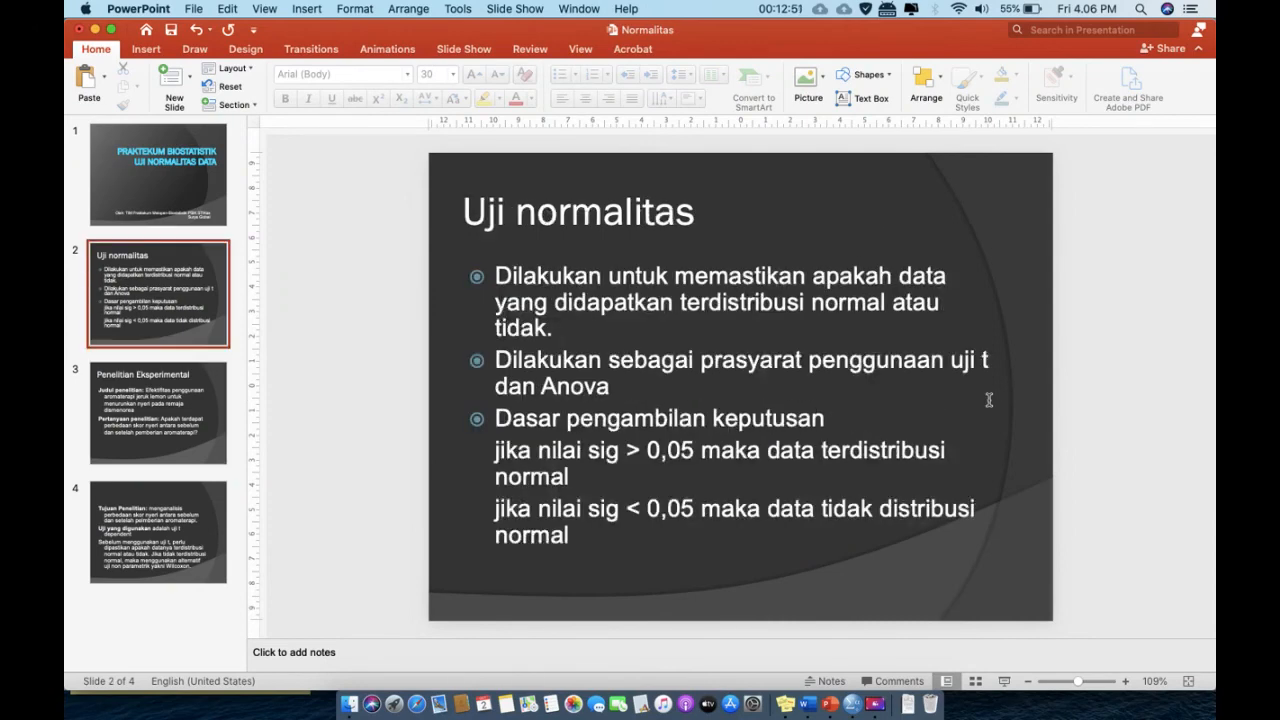
scroll(989, 402, "down", 1)
key("Down")
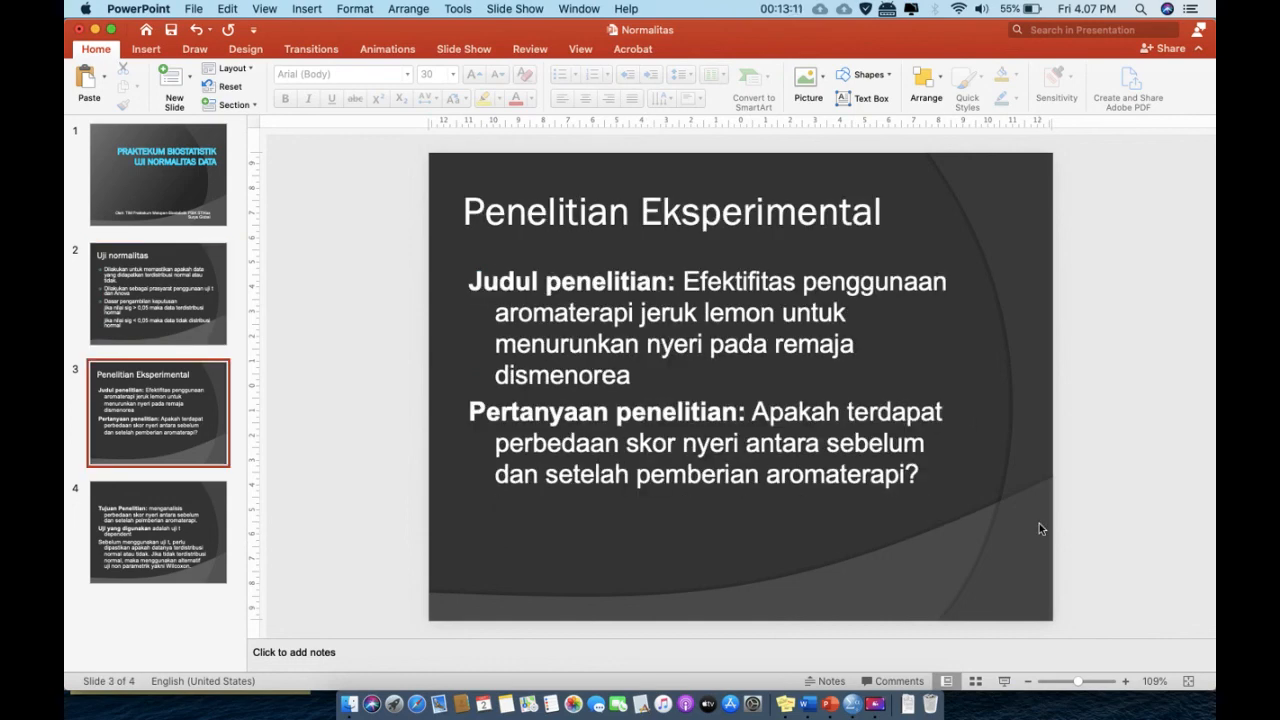
key("Down")
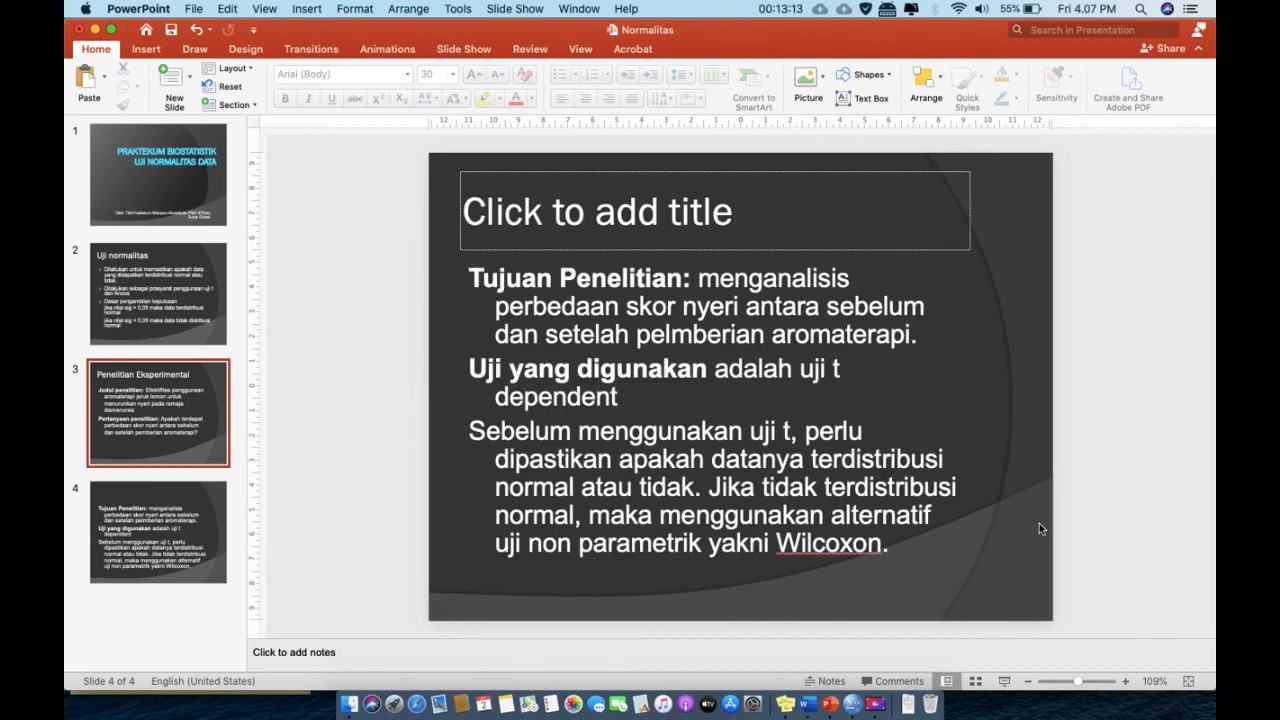